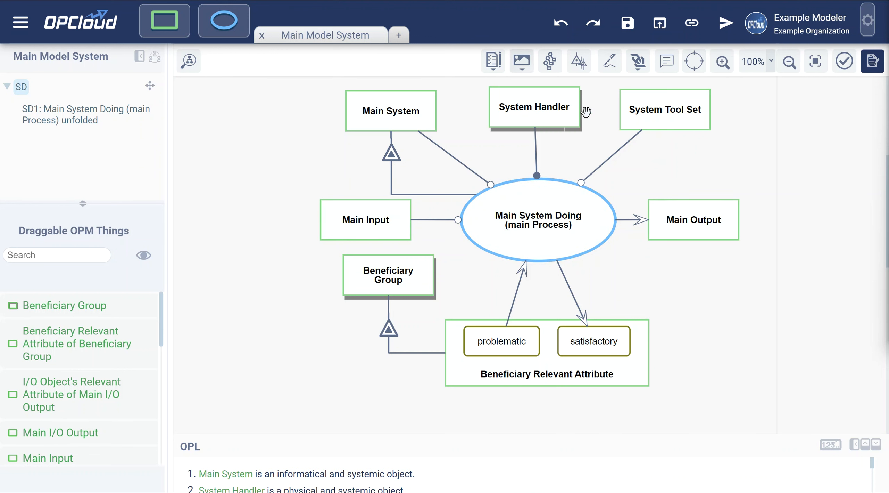
Open SD1 and scroll through First to Forth Processing with Sub System 1 and Sub System 2
{"action": "left_click", "coordinate": [58, 116]}
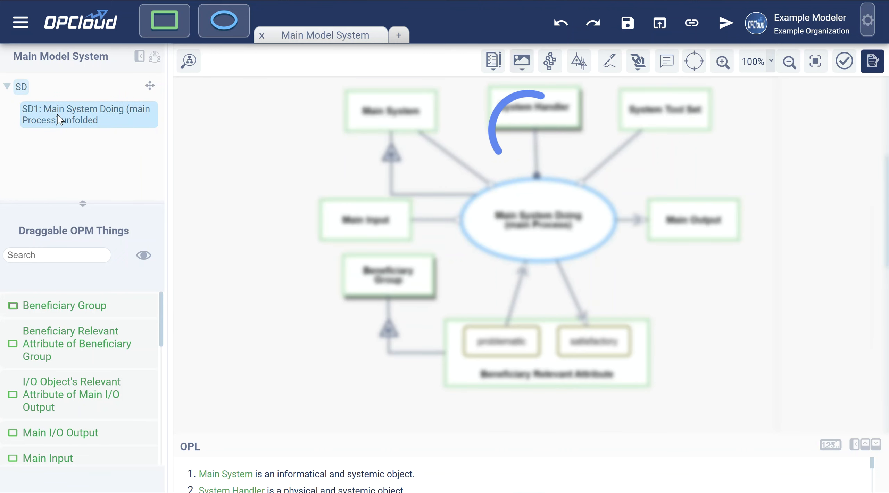
{"action": "scroll", "coordinate": [451, 271], "scroll_direction": "up", "scroll_amount": 3}
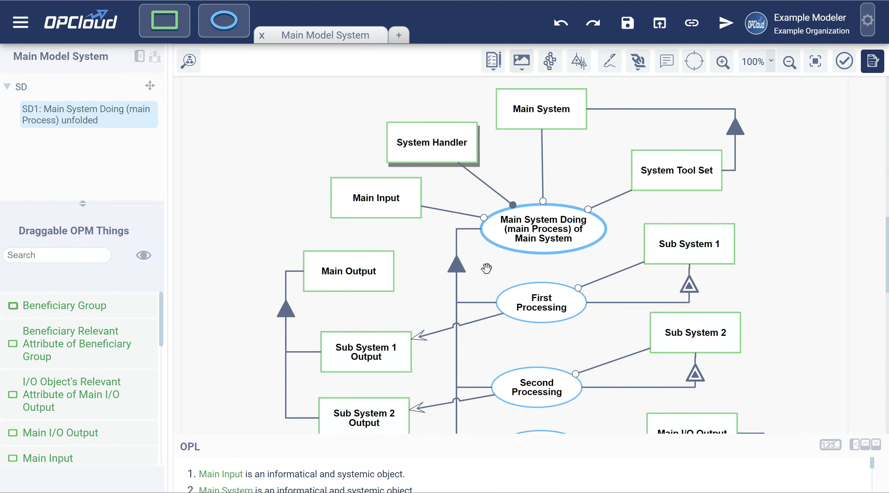
{"action": "scroll", "coordinate": [489, 259], "scroll_direction": "down", "scroll_amount": 3}
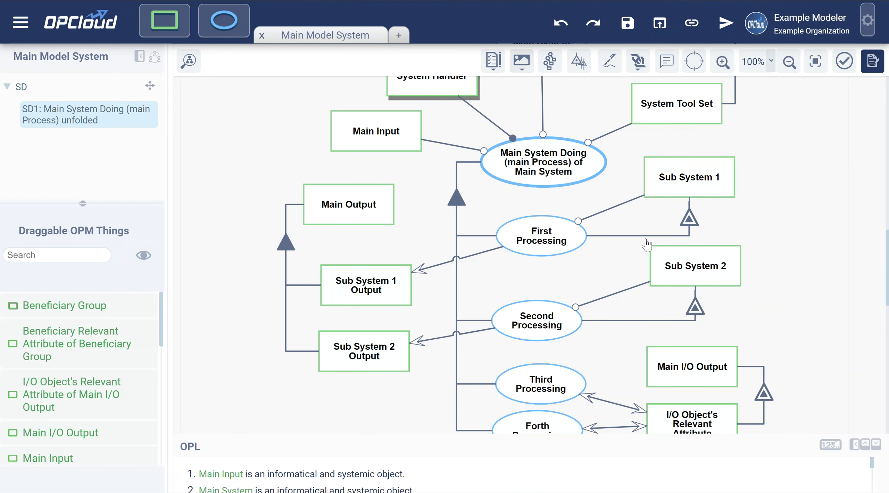
Multi-select Sub System 1, First Processing and Sub System 1 Output on the SD1 canvas
{"action": "left_click", "coordinate": [694, 177]}
{"action": "left_click", "coordinate": [542, 242], "text": "ctrl"}
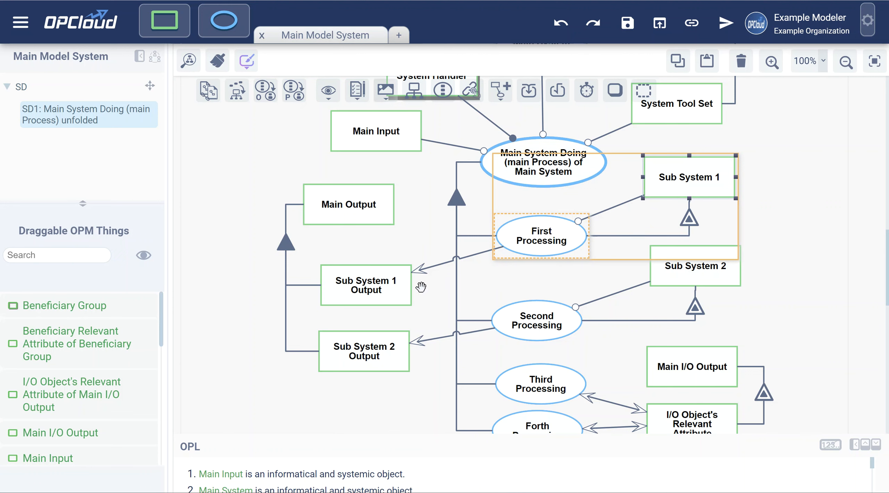
{"action": "left_click", "coordinate": [366, 288], "text": "ctrl"}
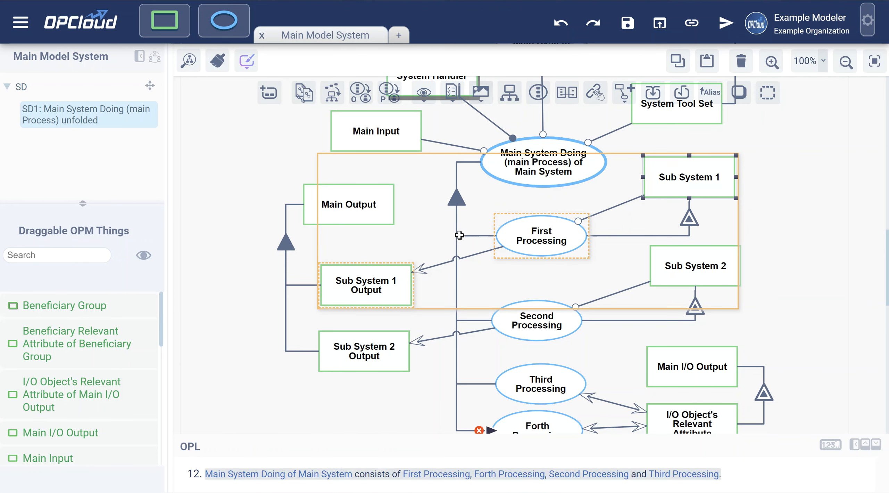
Connect the three selected things as a new sub-model named 'Sub System 1'
{"action": "left_click", "coordinate": [305, 94]}
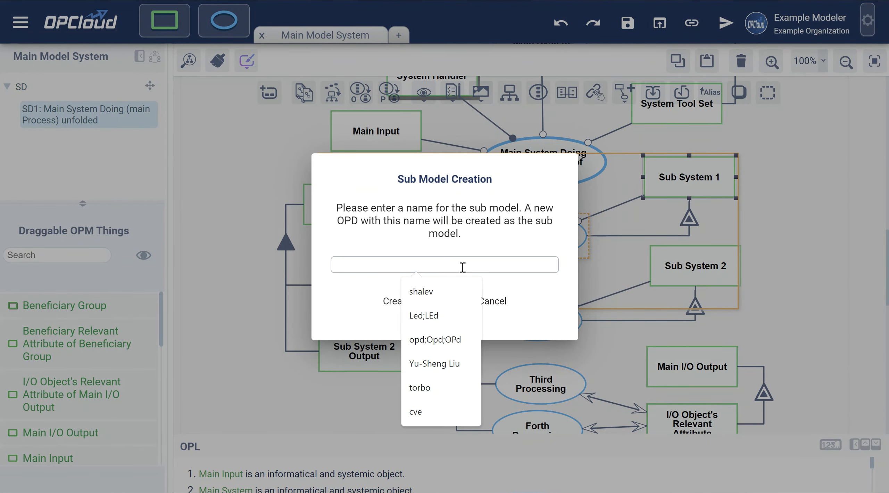
{"action": "type", "text": "s"}
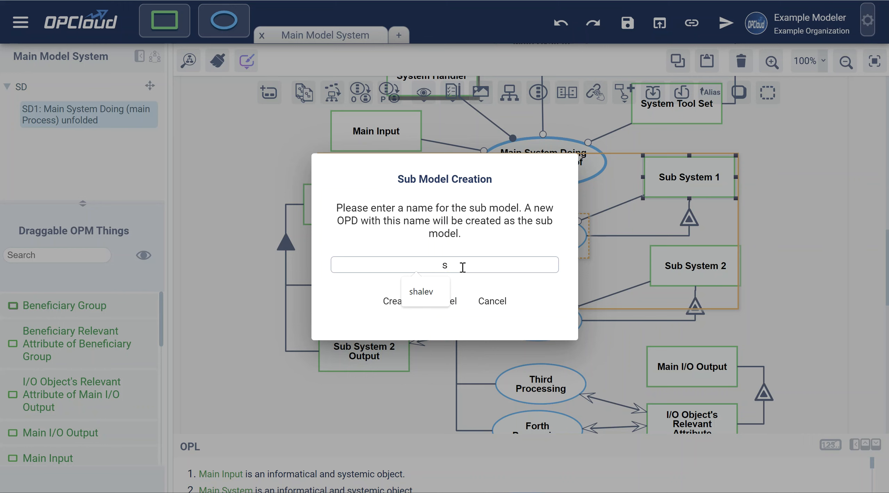
{"action": "key", "text": "BackSpace"}
{"action": "type", "text": "Su"}
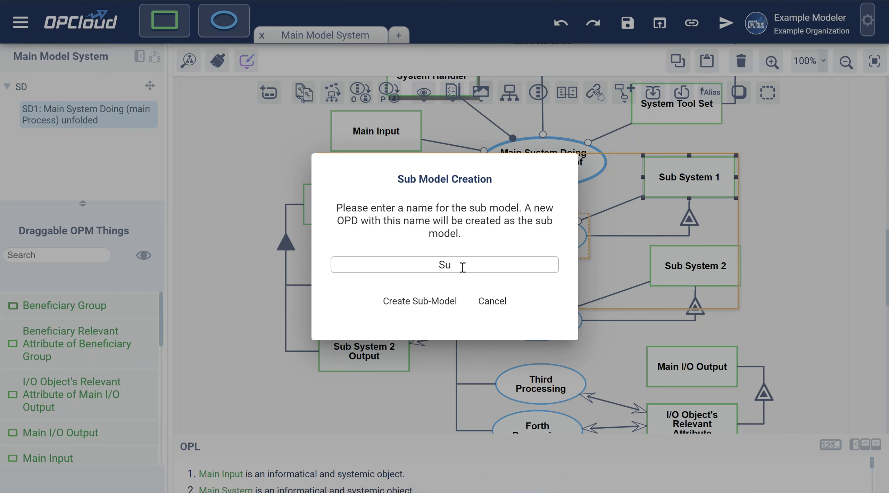
{"action": "type", "text": "b M"}
{"action": "key", "text": "BackSpace"}
{"action": "type", "text": "System 1"}
{"action": "left_click", "coordinate": [421, 306]}
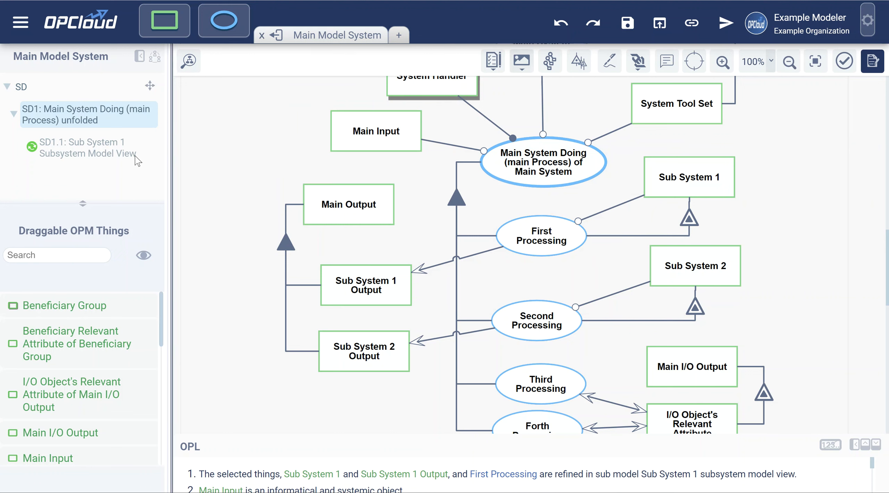
Inspect the SD1.1 Sub System 1 view, then return to SD1 where those things are greyed
{"action": "left_click", "coordinate": [69, 141]}
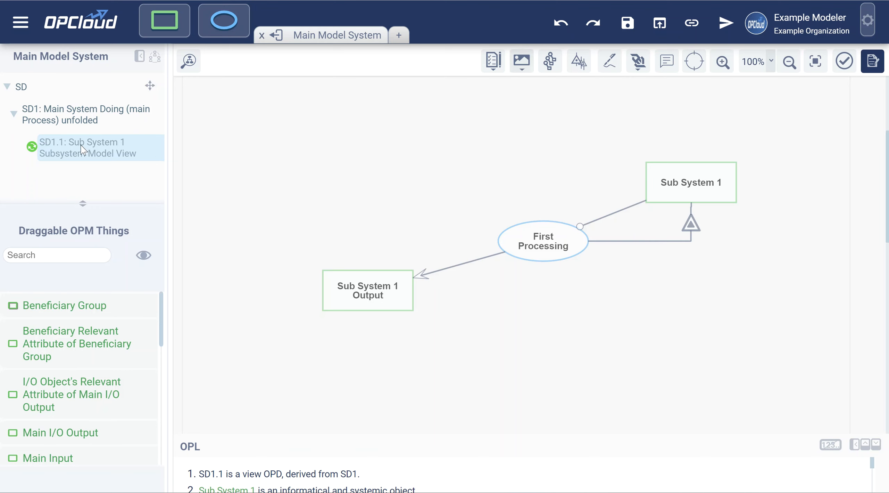
{"action": "left_click", "coordinate": [55, 111]}
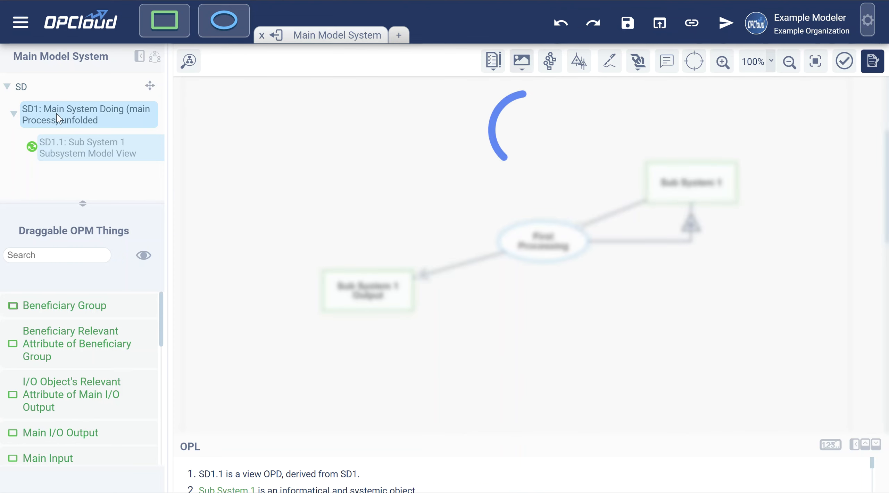
{"action": "right_click", "coordinate": [63, 112]}
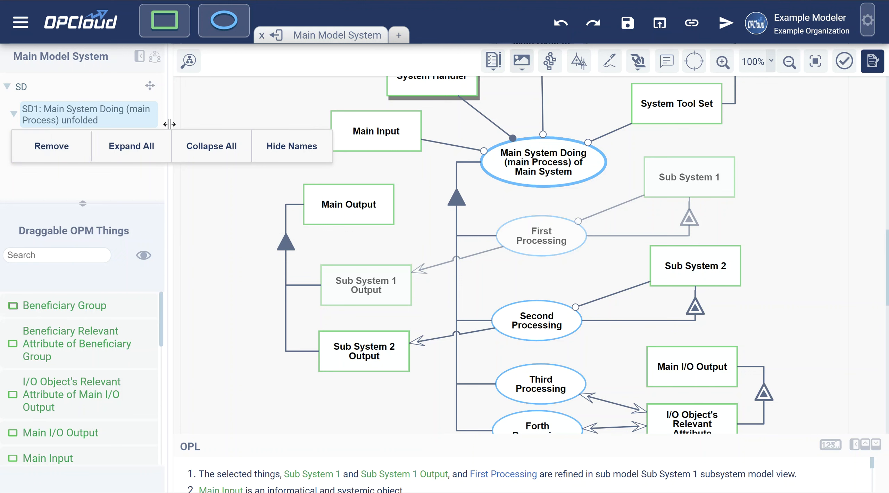
{"action": "left_click", "coordinate": [60, 180]}
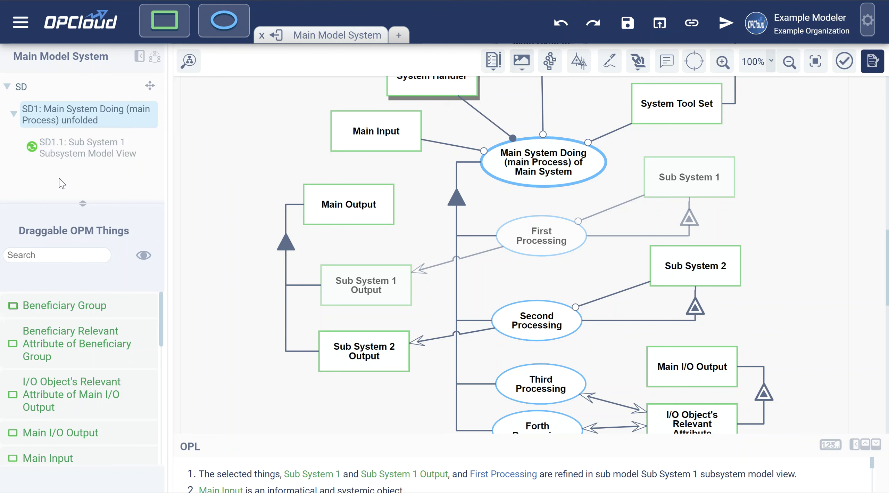
Open the SD1.1 Sub System 1 sub model in a new tab
{"action": "right_click", "coordinate": [61, 151]}
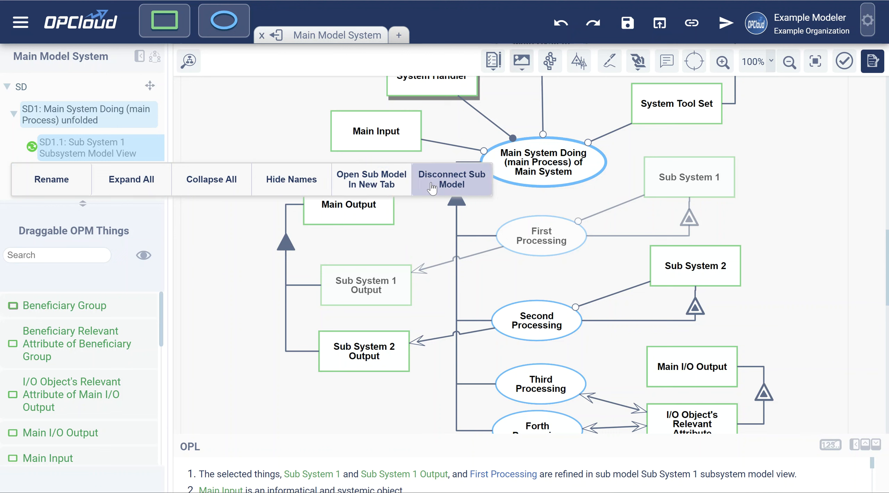
{"action": "left_click", "coordinate": [369, 189]}
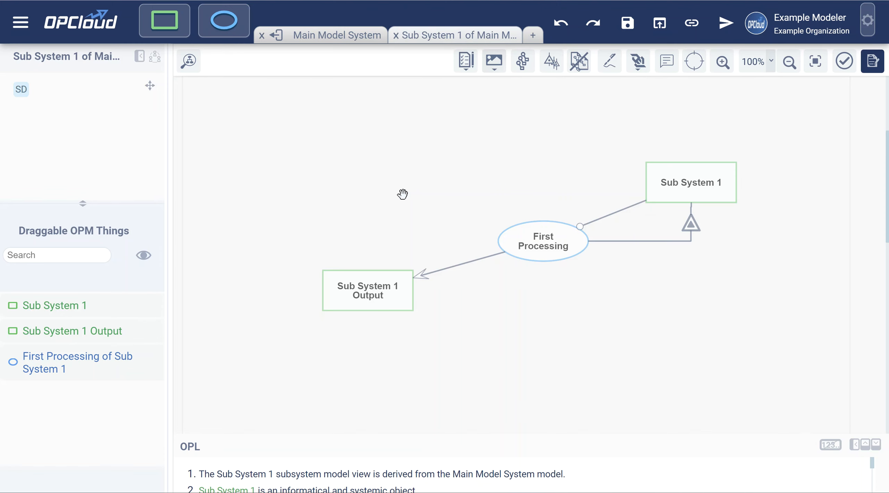
{"action": "left_click", "coordinate": [157, 57]}
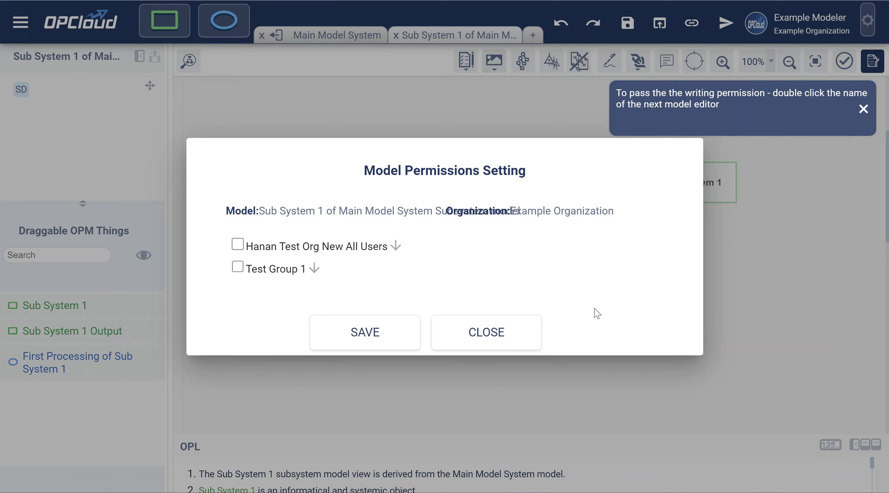
{"action": "left_click", "coordinate": [748, 259]}
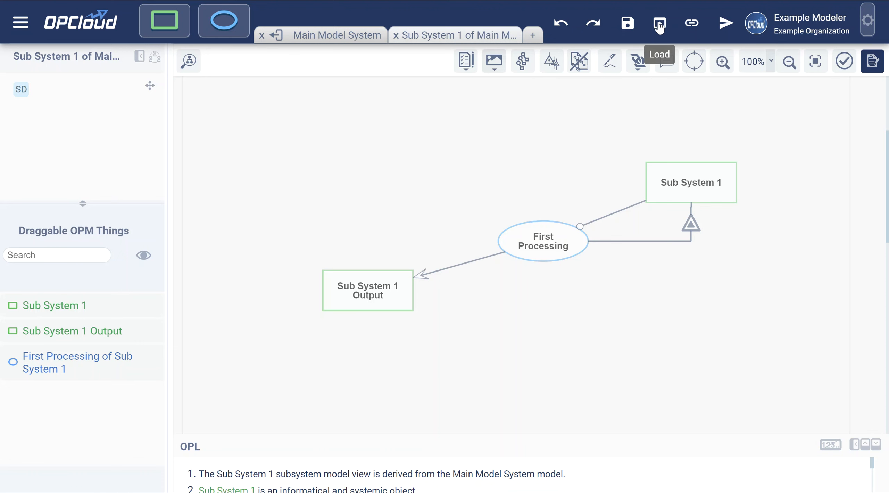
{"action": "left_click", "coordinate": [659, 24]}
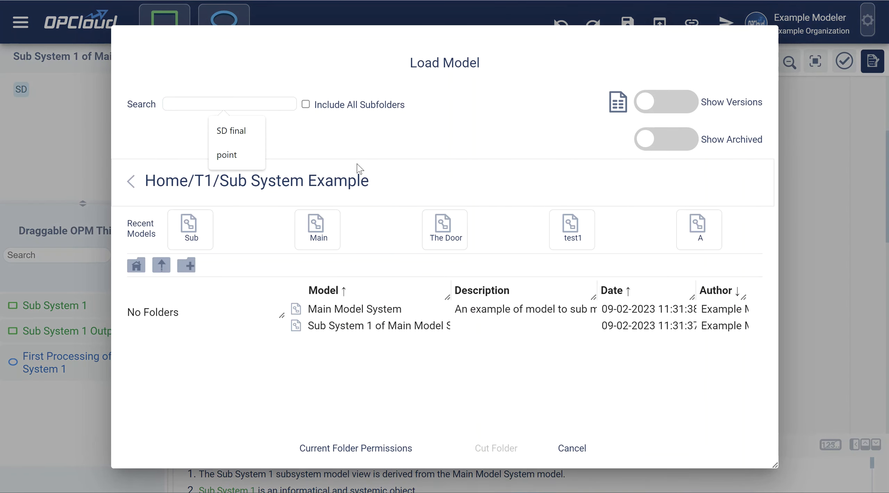
{"action": "left_click", "coordinate": [417, 382]}
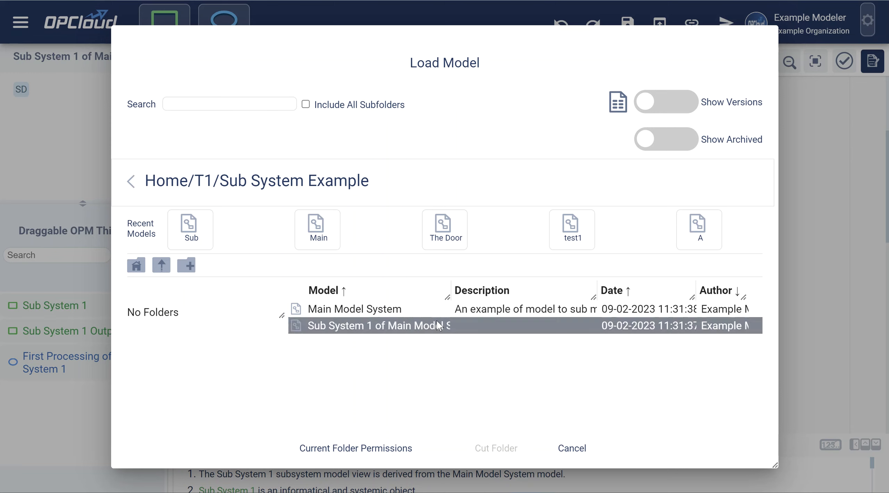
{"action": "left_click_drag", "start_coordinate": [448, 295], "coordinate": [627, 299]}
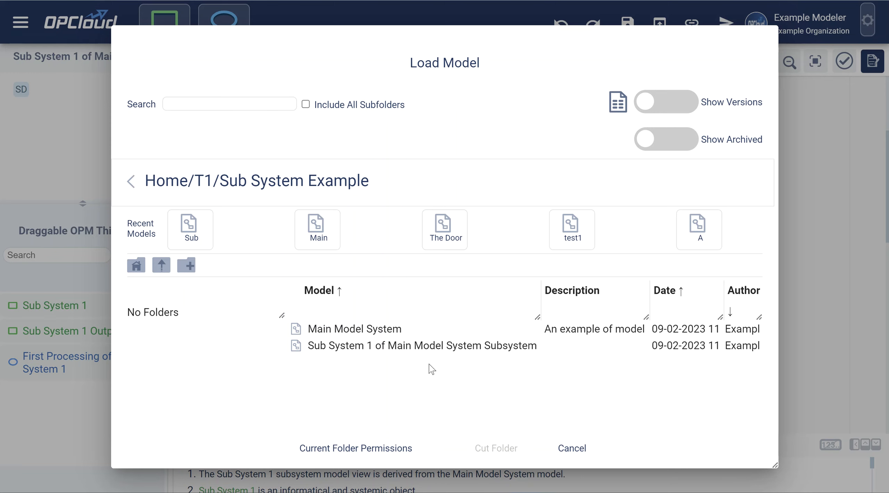
{"action": "left_click", "coordinate": [404, 346]}
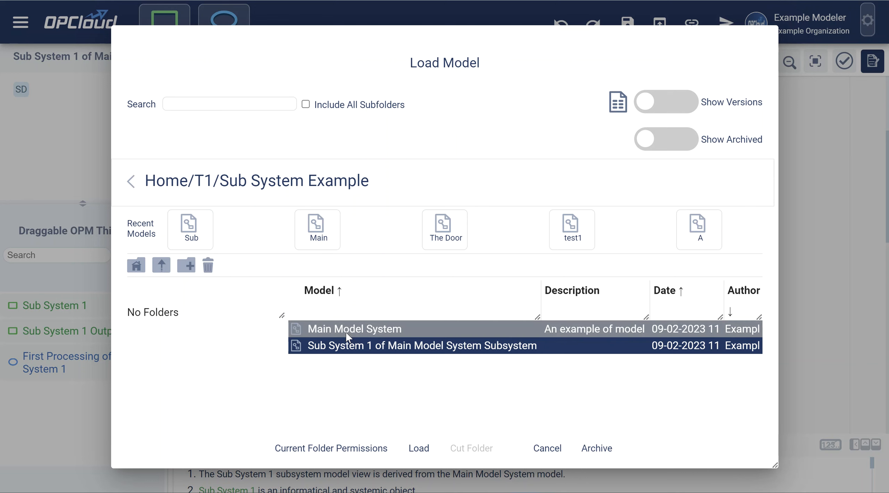
{"action": "left_click", "coordinate": [554, 449]}
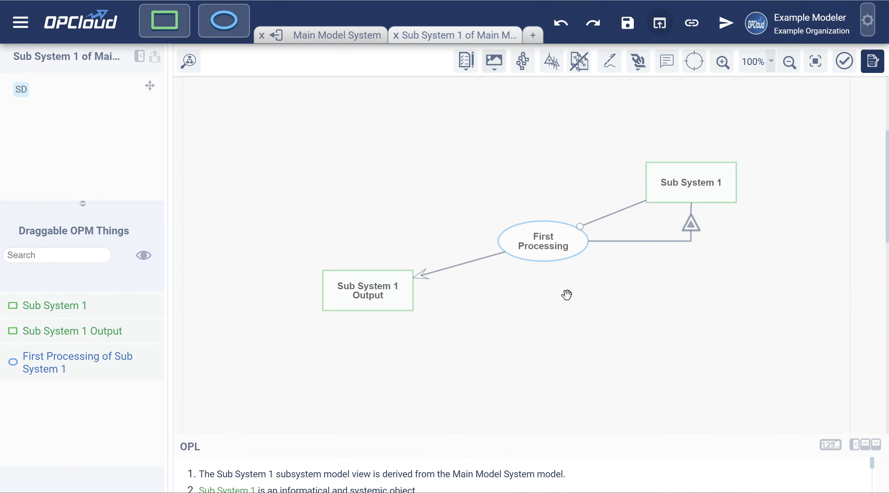
Switch to the Main Model System tab and show the SD1.1 Sub System 1 view
{"action": "left_click", "coordinate": [328, 35]}
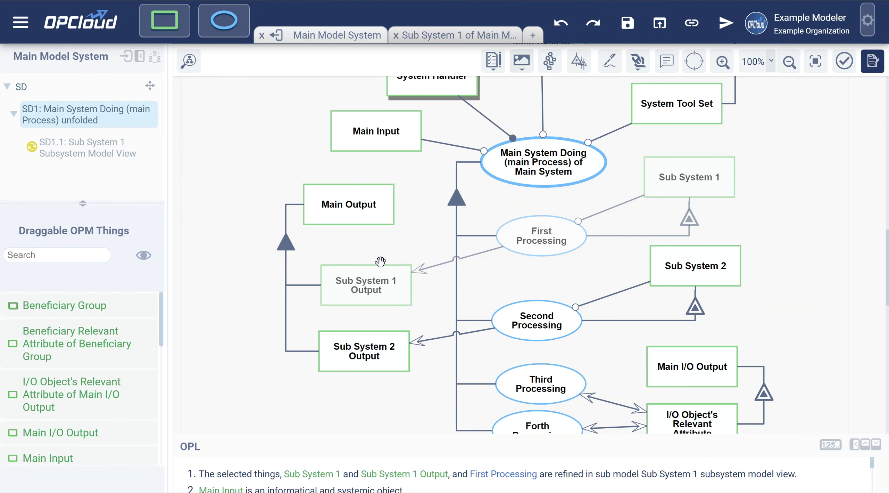
{"action": "mouse_move", "coordinate": [589, 237]}
{"action": "left_click", "coordinate": [97, 148]}
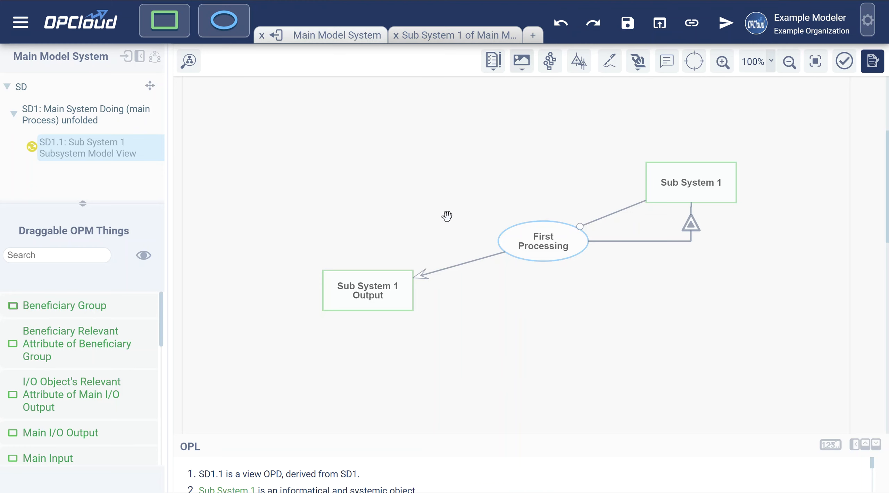
{"action": "left_click", "coordinate": [448, 39]}
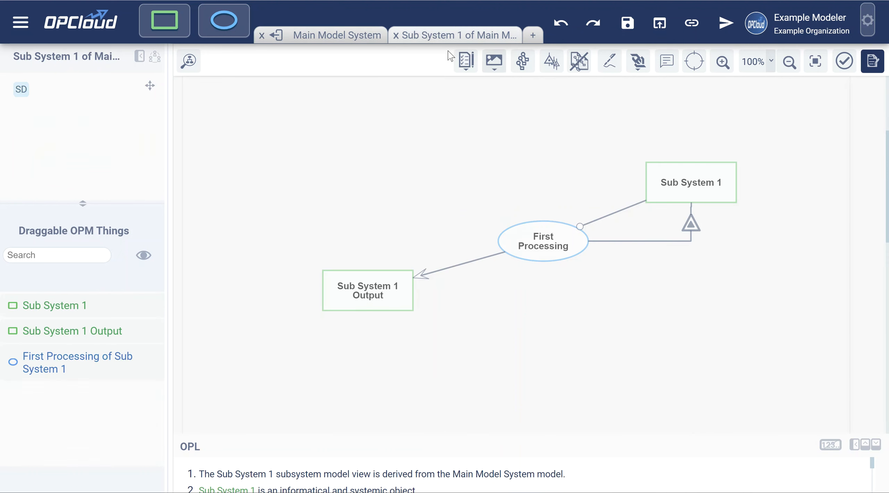
{"action": "left_click_drag", "start_coordinate": [439, 195], "coordinate": [469, 153]}
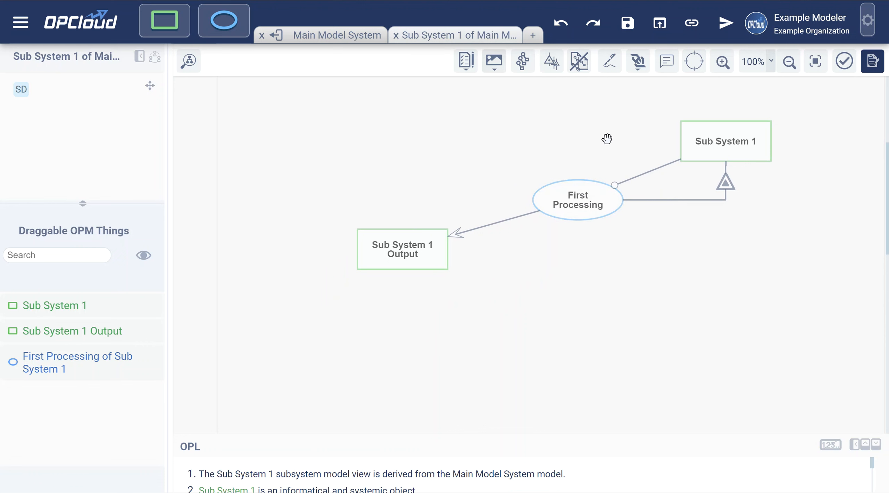
{"action": "left_click_drag", "start_coordinate": [608, 140], "coordinate": [575, 145]}
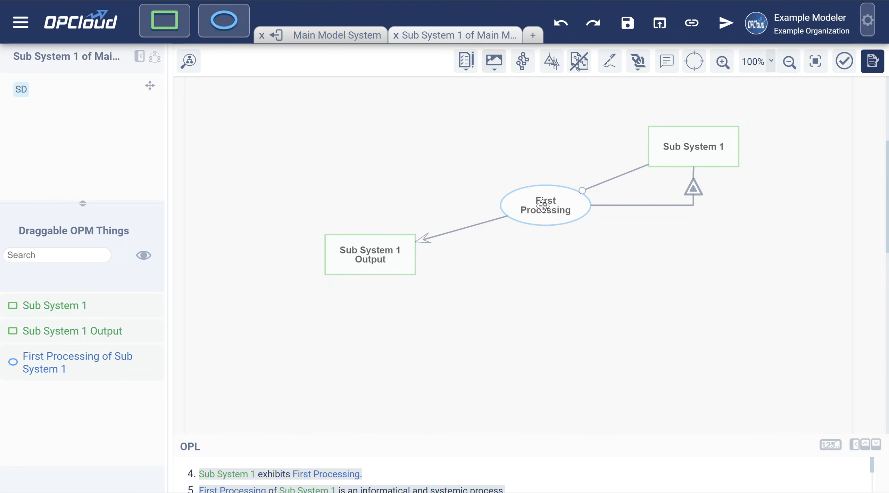
In-zoom First Processing into B, C and D Processing
{"action": "left_click", "coordinate": [542, 207]}
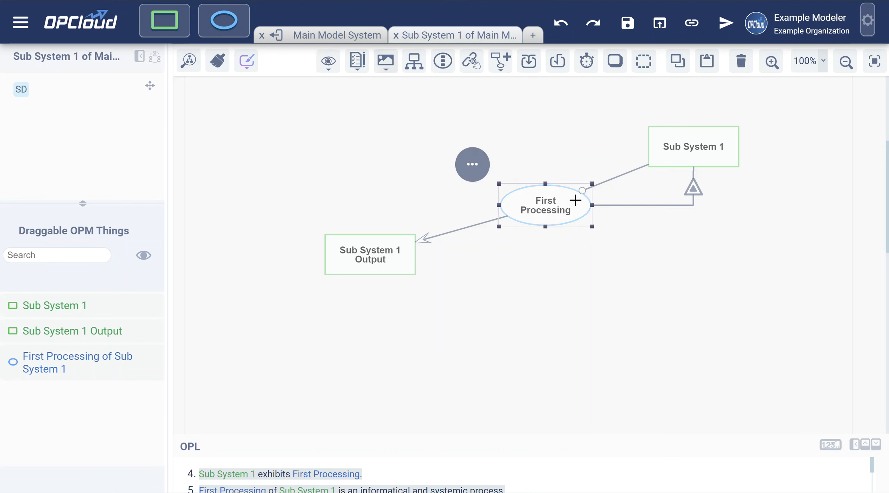
{"action": "left_click", "coordinate": [473, 168]}
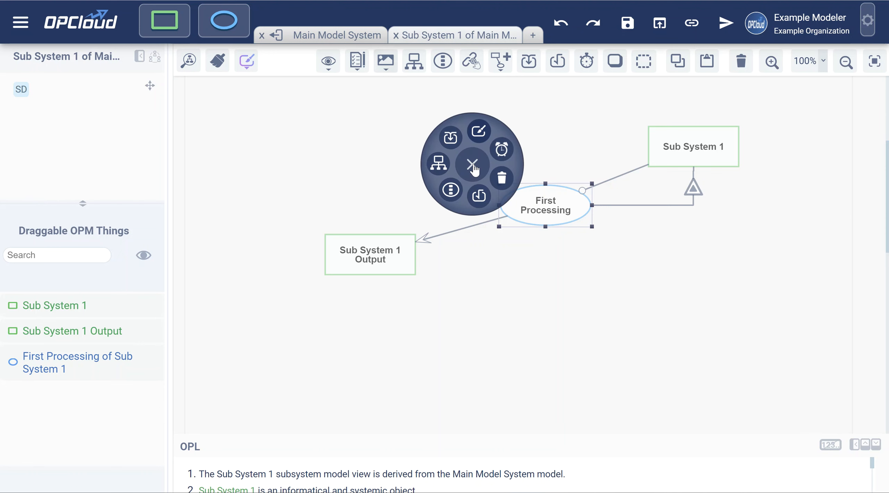
{"action": "left_click", "coordinate": [452, 189]}
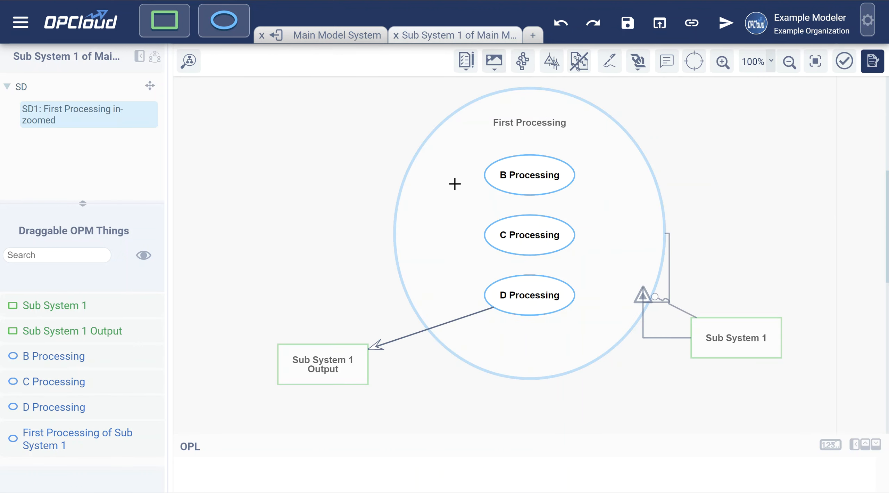
Move Sub System 1 and its exhibition link to the upper right of the diagram
{"action": "left_click_drag", "start_coordinate": [747, 339], "coordinate": [735, 114]}
{"action": "left_click_drag", "start_coordinate": [643, 298], "coordinate": [726, 197]}
{"action": "left_click", "coordinate": [719, 208]}
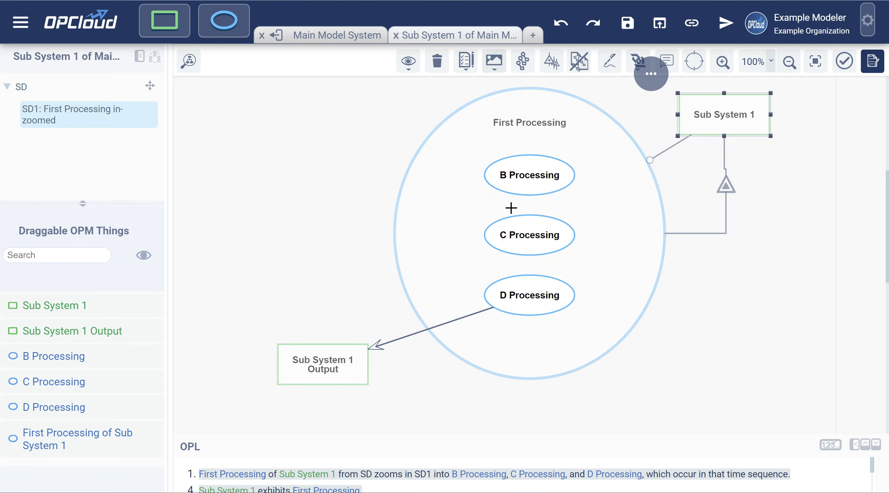
{"action": "left_click_drag", "start_coordinate": [337, 263], "coordinate": [366, 177]}
Add an object named Total Cost below Sub System 1 Output
{"action": "left_click_drag", "start_coordinate": [161, 20], "coordinate": [354, 337]}
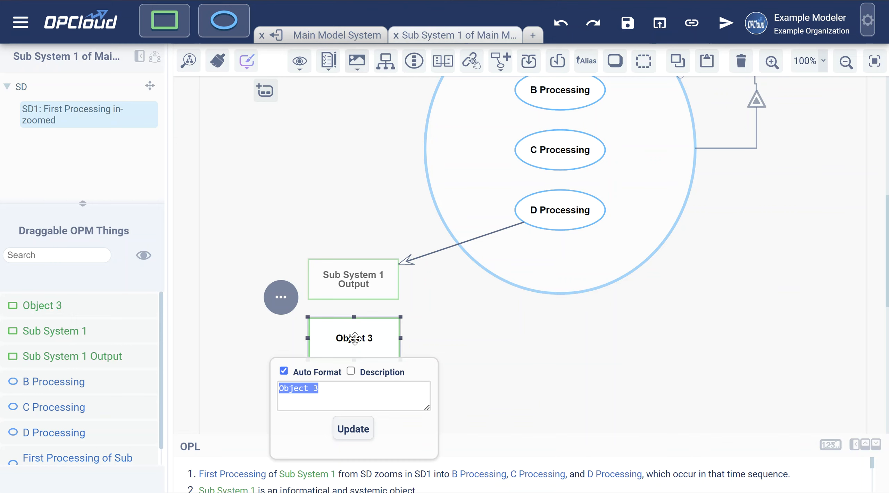
{"action": "type", "text": "Total Cost"}
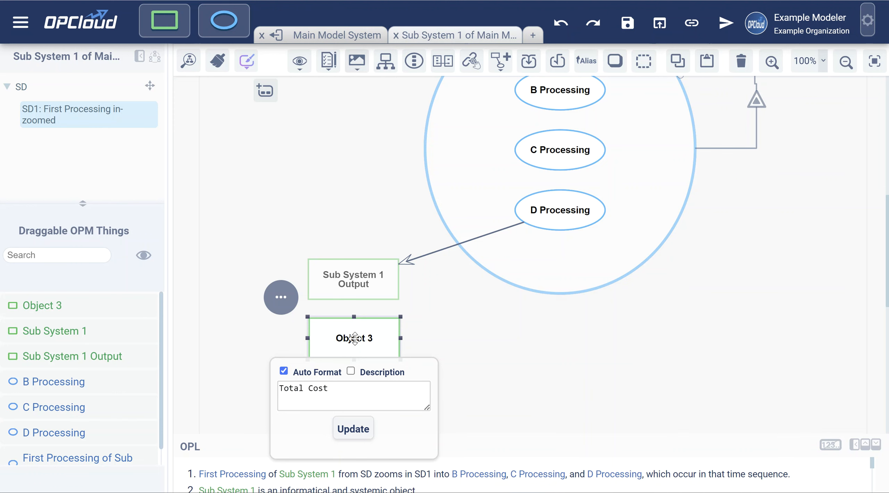
{"action": "left_click", "coordinate": [353, 429]}
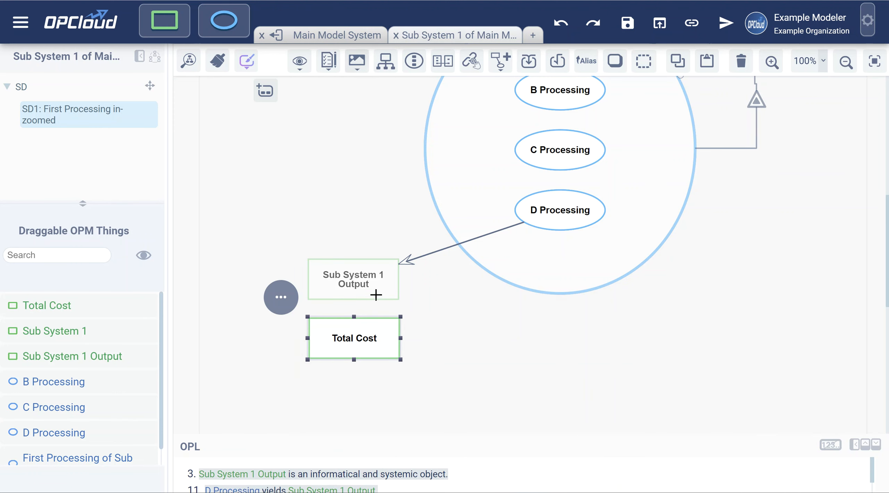
Make Total Cost a computational object with a value slot and enter the alias tc
{"action": "left_click", "coordinate": [561, 63]}
{"action": "left_click", "coordinate": [463, 346]}
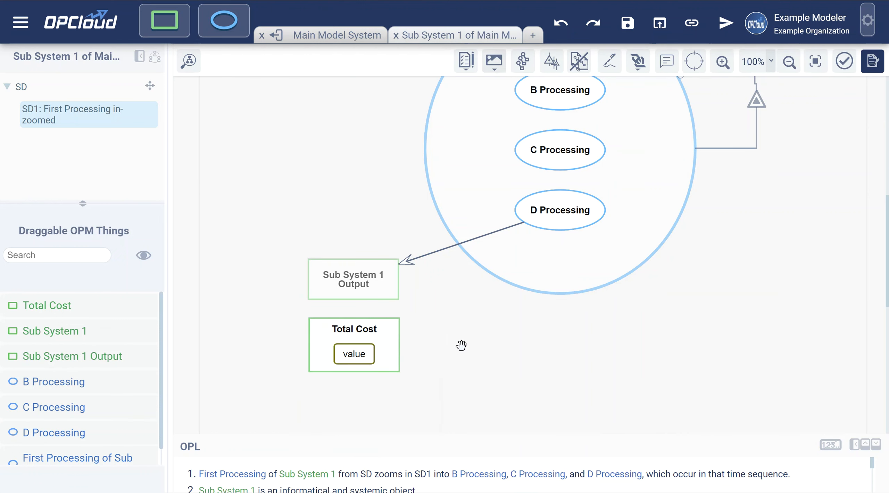
{"action": "left_click", "coordinate": [358, 332]}
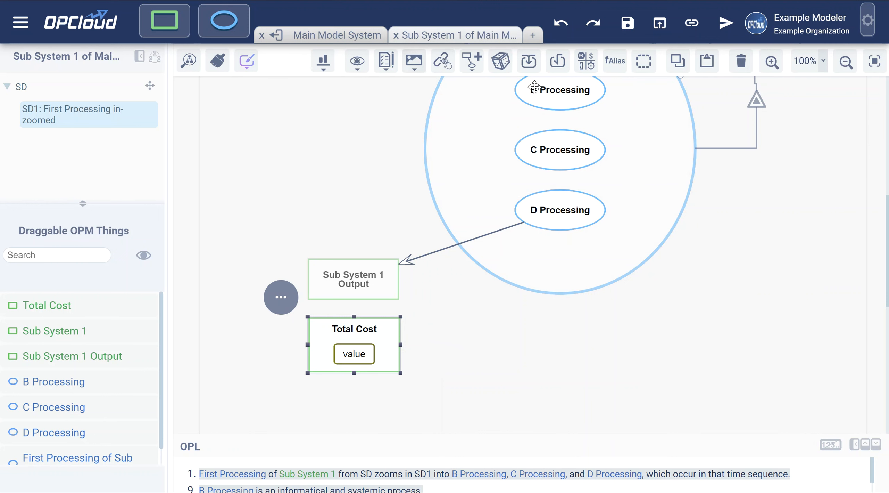
{"action": "left_click", "coordinate": [613, 65]}
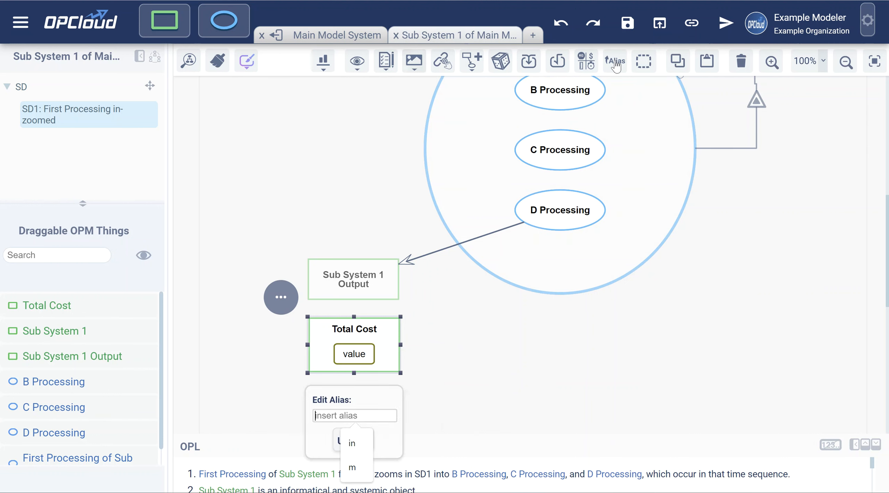
{"action": "type", "text": "tc"}
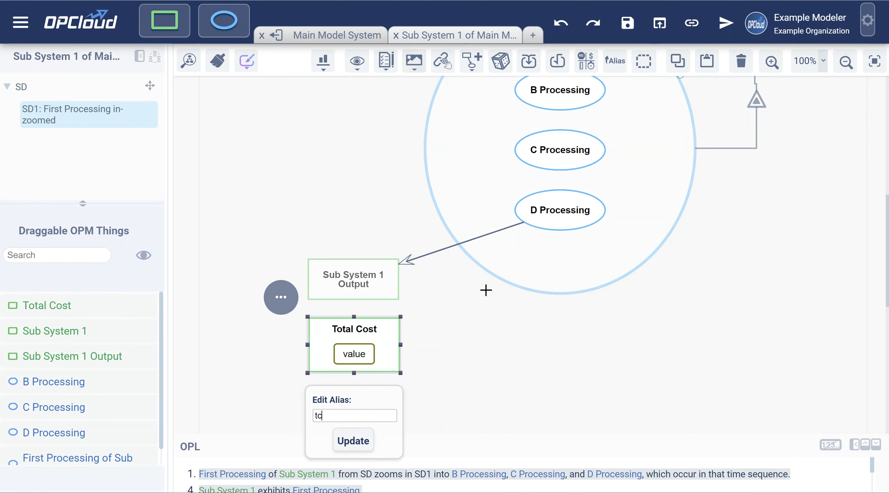
Apply alias tc, aggregate Total Cost into Sub System 1 Output, save, and return to Main Model System
{"action": "left_click", "coordinate": [358, 445]}
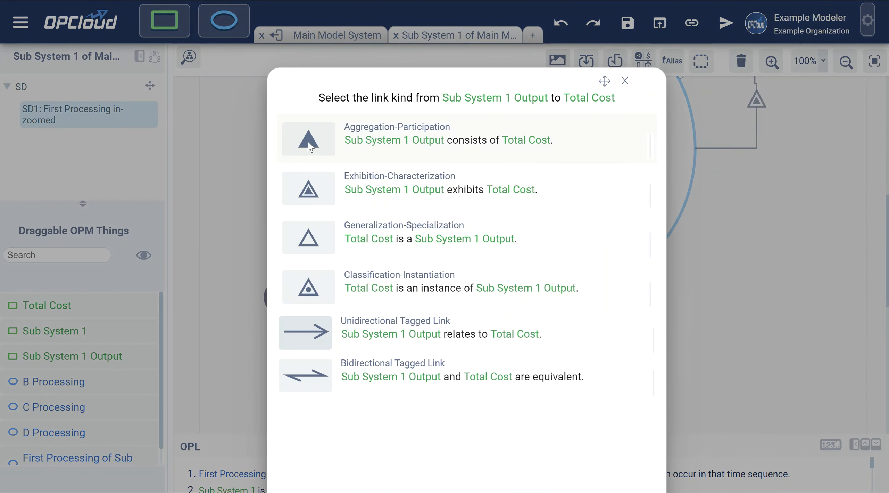
{"action": "left_click", "coordinate": [310, 146]}
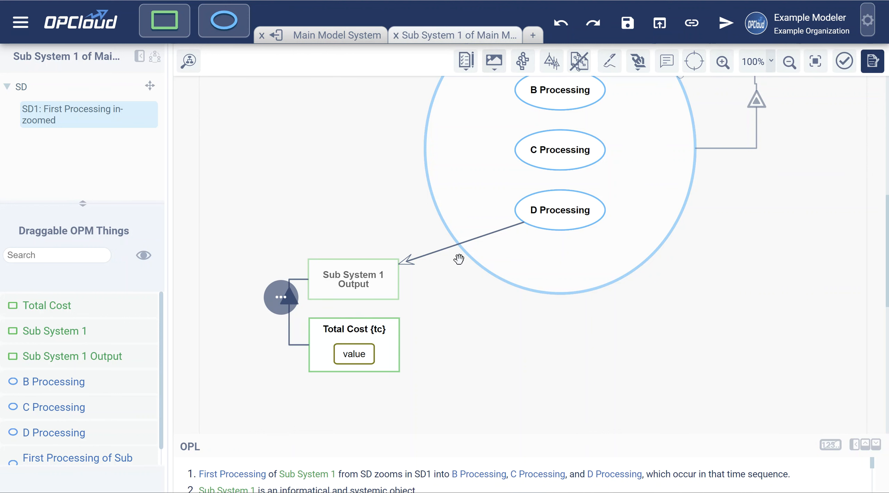
{"action": "left_click", "coordinate": [448, 328]}
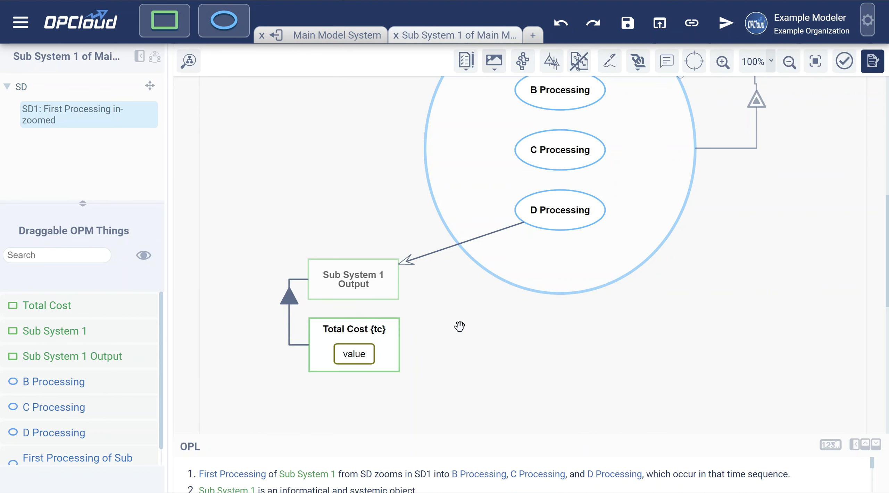
{"action": "left_click", "coordinate": [627, 23]}
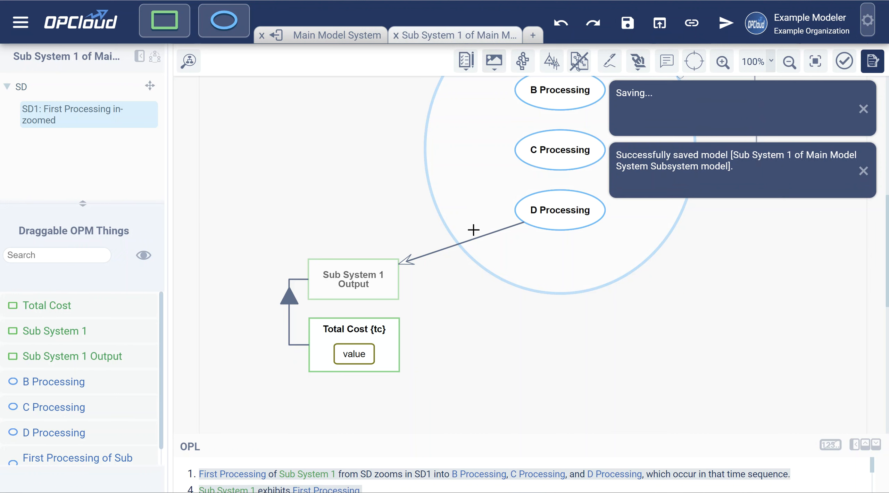
{"action": "left_click", "coordinate": [335, 38]}
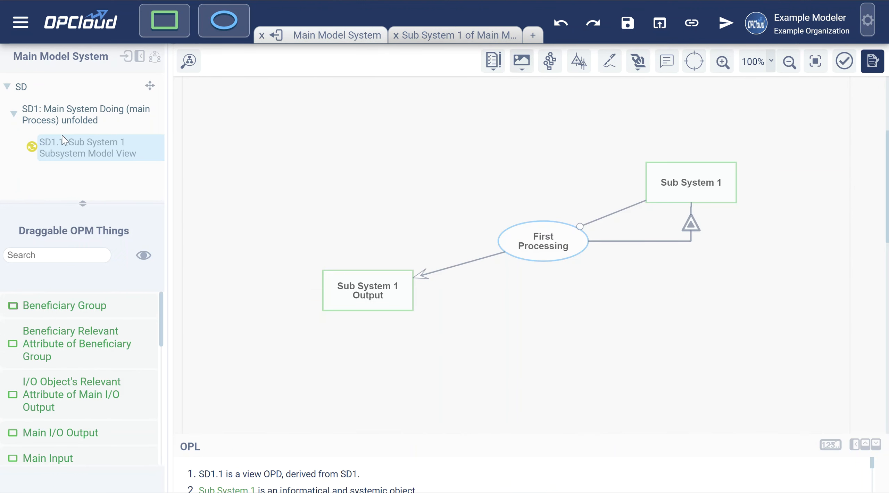
{"action": "mouse_move", "coordinate": [31, 145]}
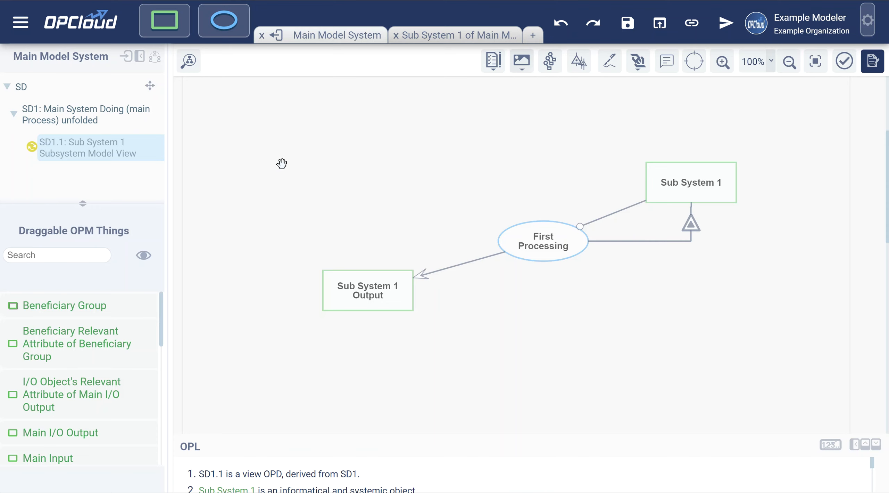
Unload the sub-models, reload SD1.1 and open read-only SD1.1.1 First Processing with Total Cost {tc}
{"action": "left_click", "coordinate": [281, 33]}
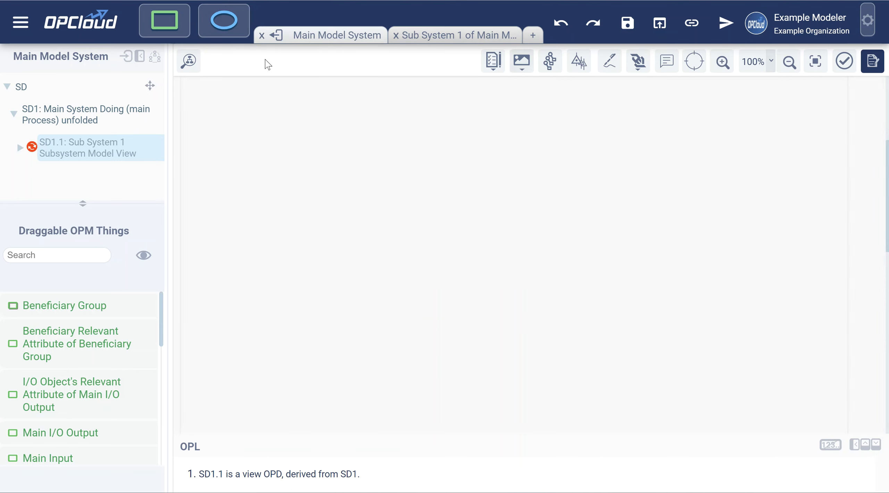
{"action": "left_click", "coordinate": [86, 144]}
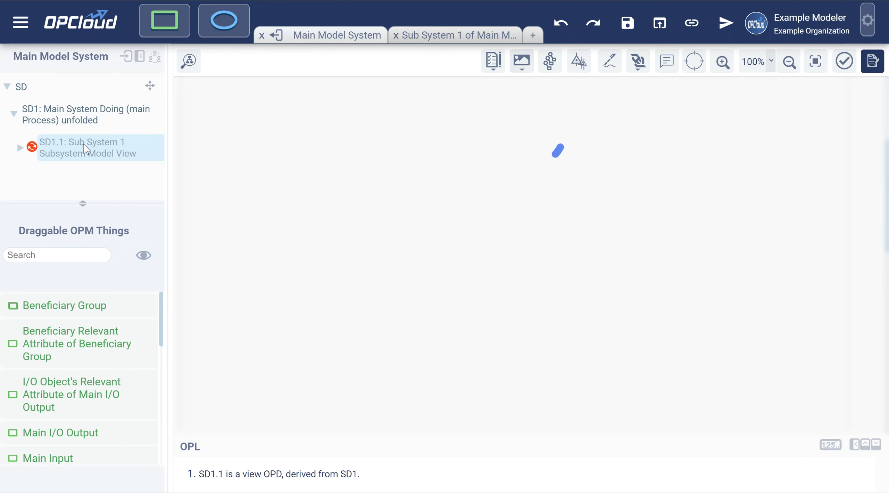
{"action": "left_click", "coordinate": [20, 145]}
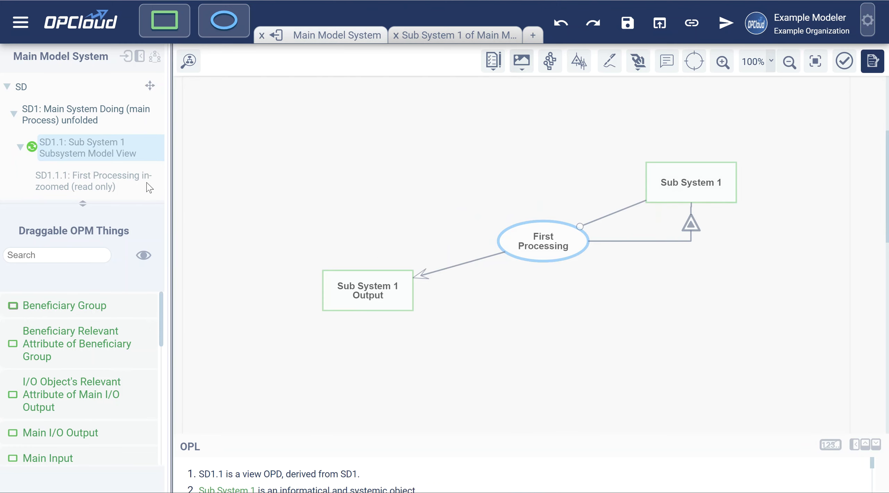
{"action": "left_click", "coordinate": [75, 179]}
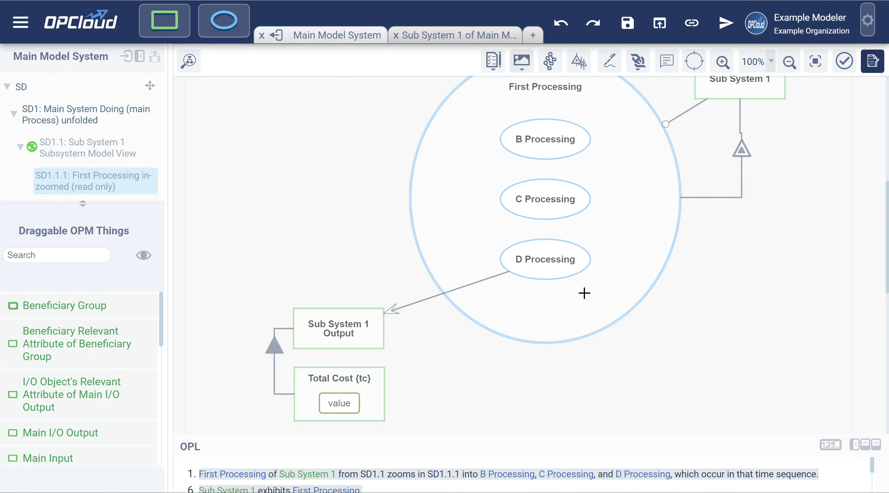
Leave SD1.1.1 and return to the main SD1 diagram around Main System Doing
{"action": "scroll", "coordinate": [618, 247], "scroll_direction": "up", "scroll_amount": 2}
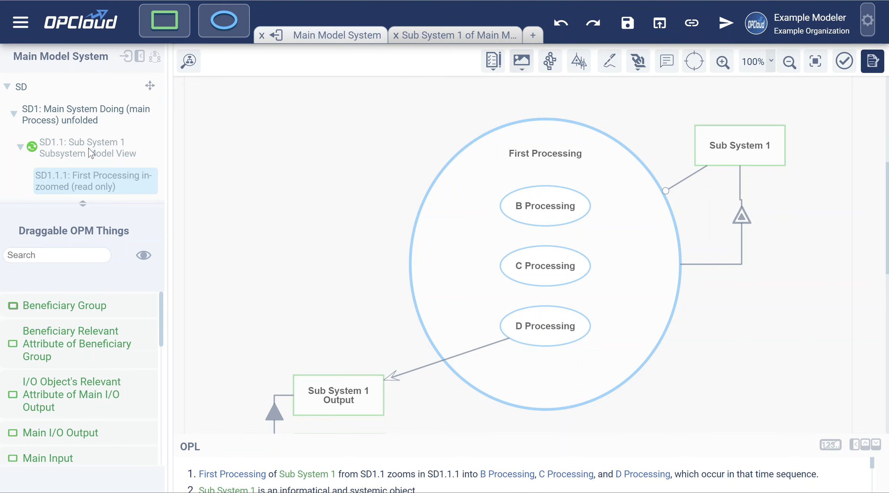
{"action": "left_click", "coordinate": [80, 118]}
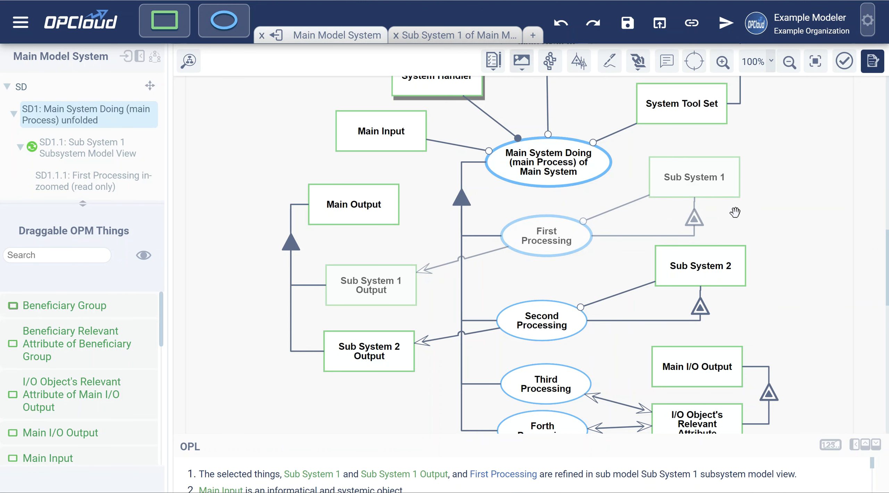
{"action": "scroll", "coordinate": [747, 213], "scroll_direction": "right", "scroll_amount": 2}
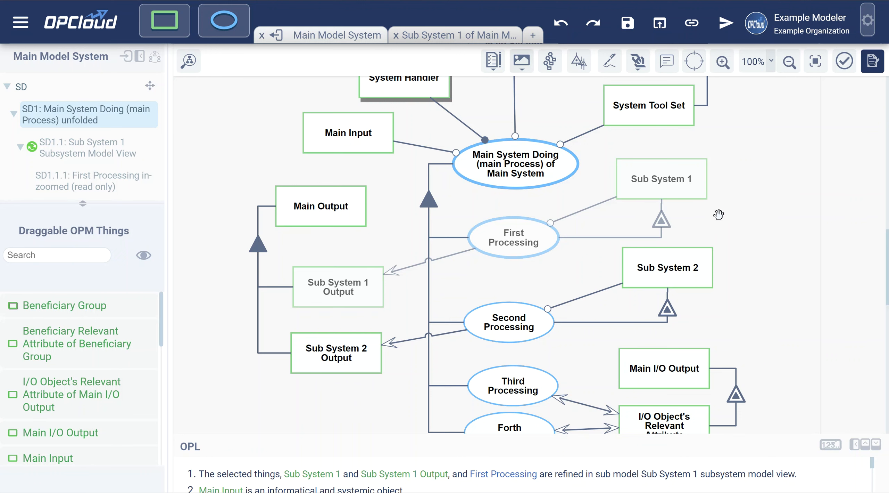
{"action": "left_click_drag", "start_coordinate": [729, 218], "coordinate": [607, 217]}
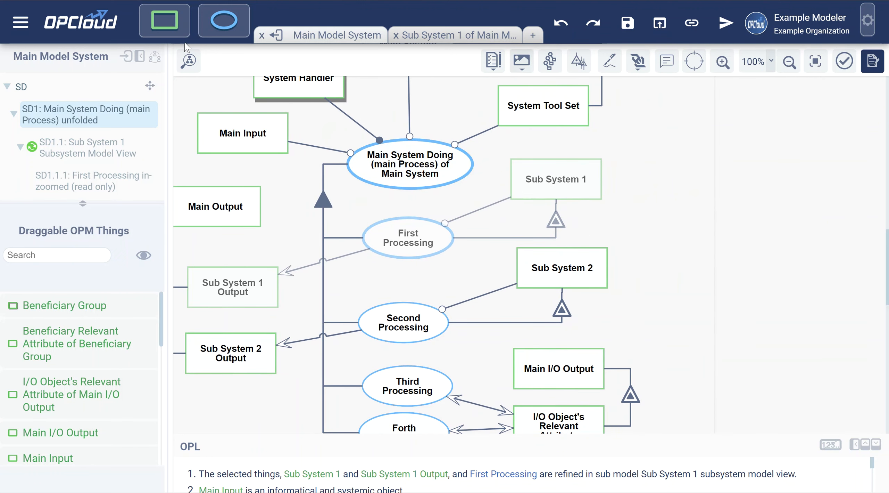
{"action": "left_click", "coordinate": [164, 20]}
{"action": "left_click_drag", "start_coordinate": [681, 231], "coordinate": [680, 231]}
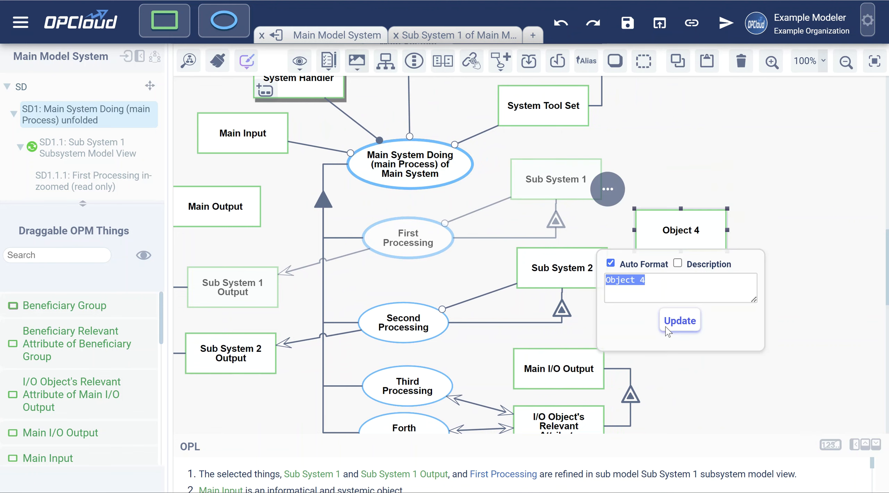
{"action": "left_click", "coordinate": [615, 176]}
{"action": "left_click_drag", "start_coordinate": [591, 187], "coordinate": [668, 224]}
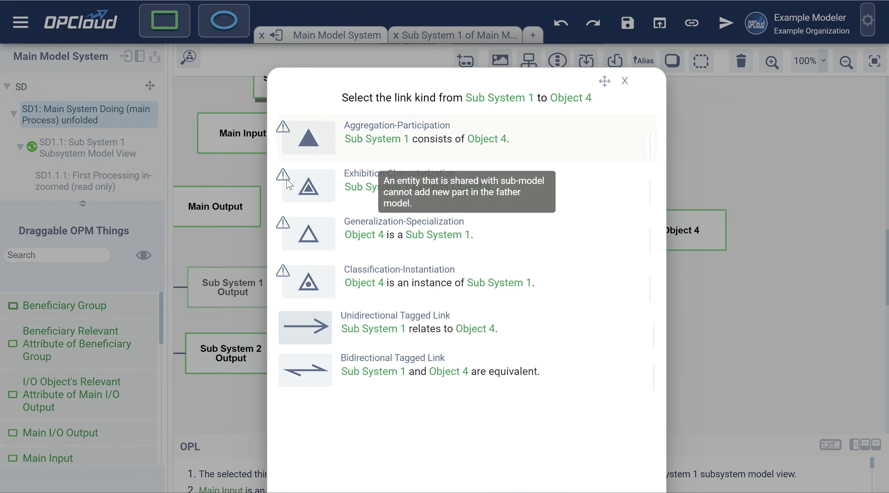
{"action": "left_click", "coordinate": [624, 84]}
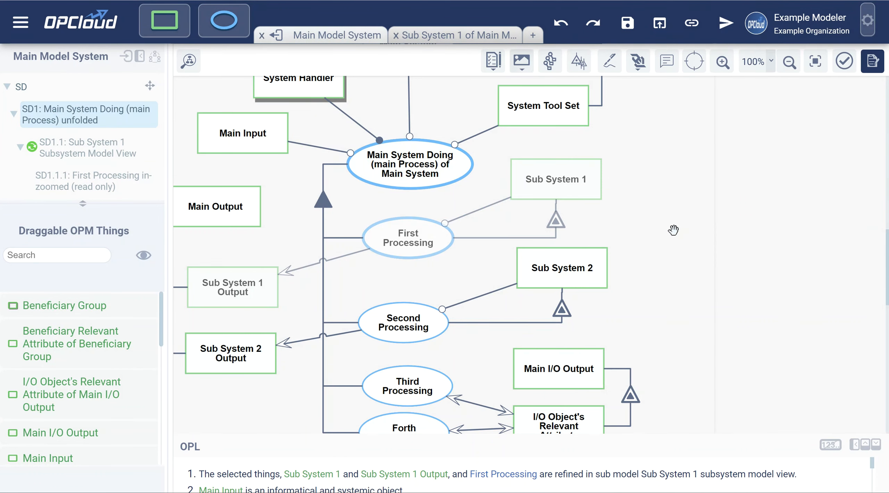
{"action": "left_click", "coordinate": [558, 188]}
{"action": "left_click_drag", "start_coordinate": [558, 188], "coordinate": [403, 321]}
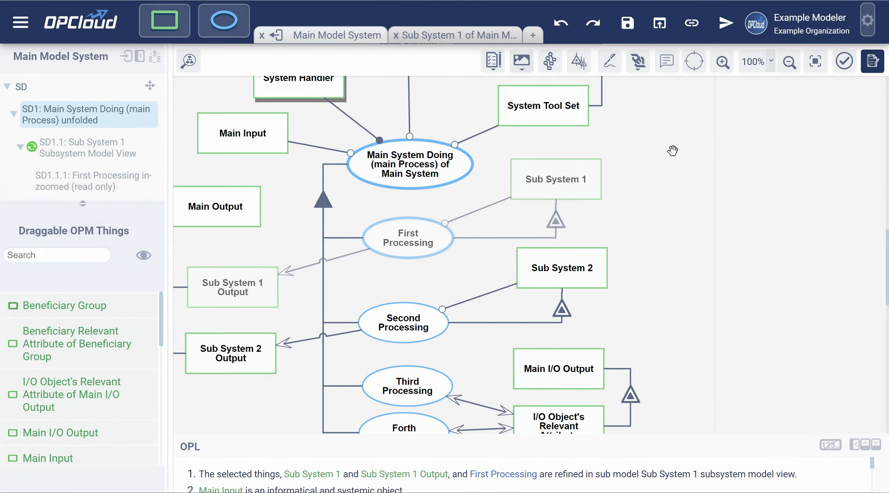
{"action": "left_click", "coordinate": [625, 81]}
{"action": "left_click_drag", "start_coordinate": [651, 198], "coordinate": [735, 206]}
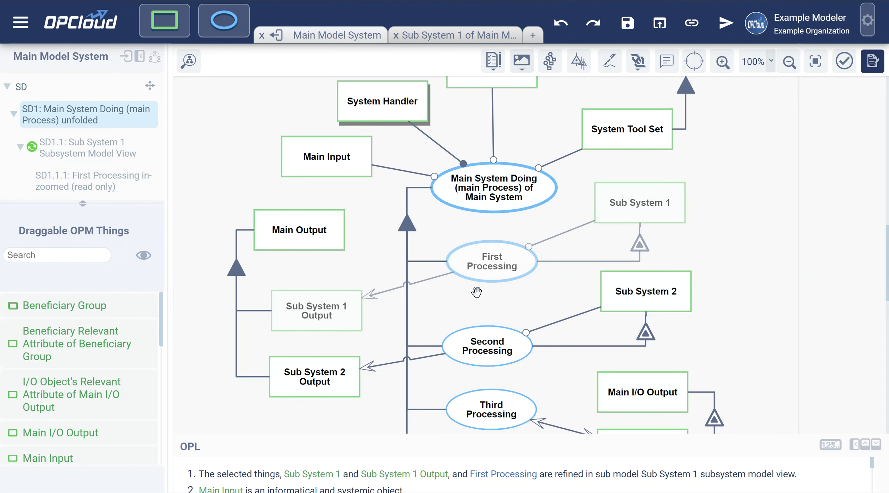
Open read-only SD1.1.1 and pan to see First Processing's B, C and D Processing
{"action": "left_click", "coordinate": [91, 182]}
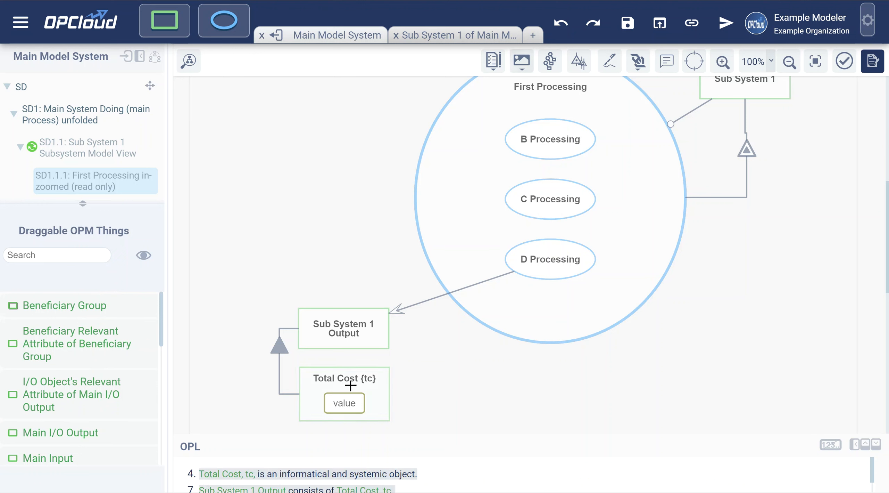
{"action": "scroll", "coordinate": [95, 412], "scroll_direction": "down", "scroll_amount": 9}
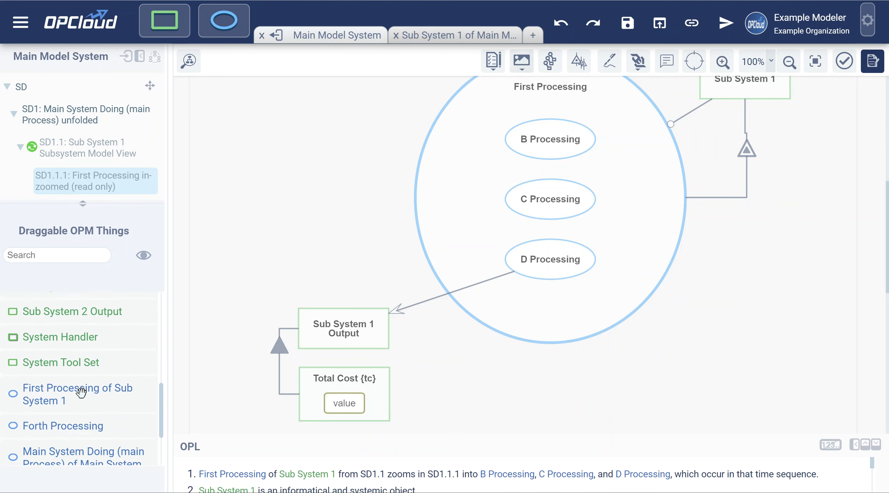
{"action": "scroll", "coordinate": [87, 400], "scroll_direction": "up", "scroll_amount": 5}
{"action": "scroll", "coordinate": [78, 383], "scroll_direction": "up", "scroll_amount": 4}
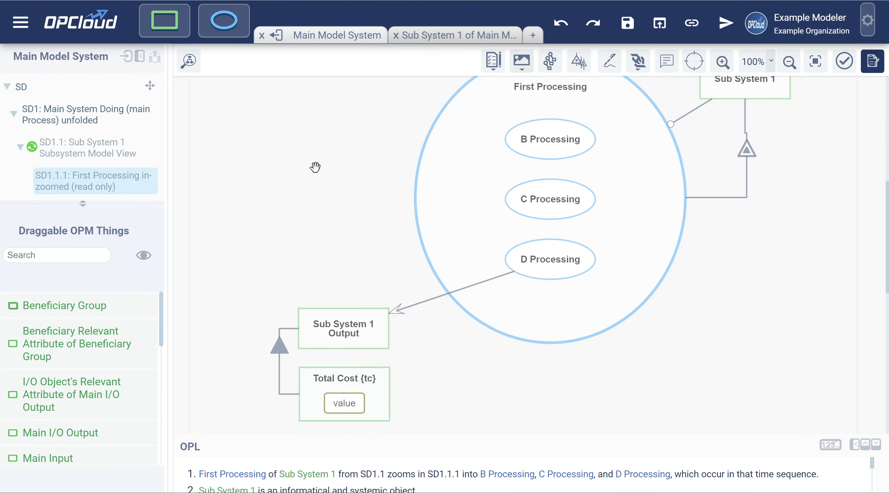
{"action": "left_click_drag", "start_coordinate": [314, 167], "coordinate": [288, 221]}
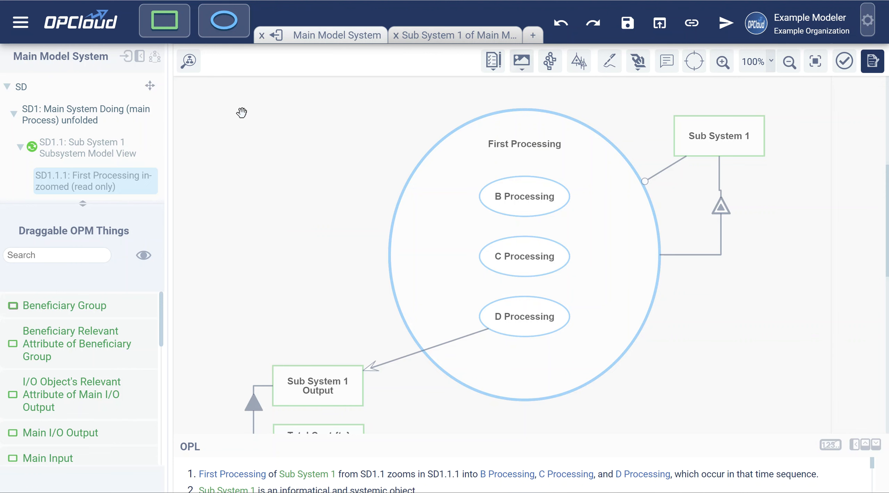
{"action": "left_click", "coordinate": [189, 61]}
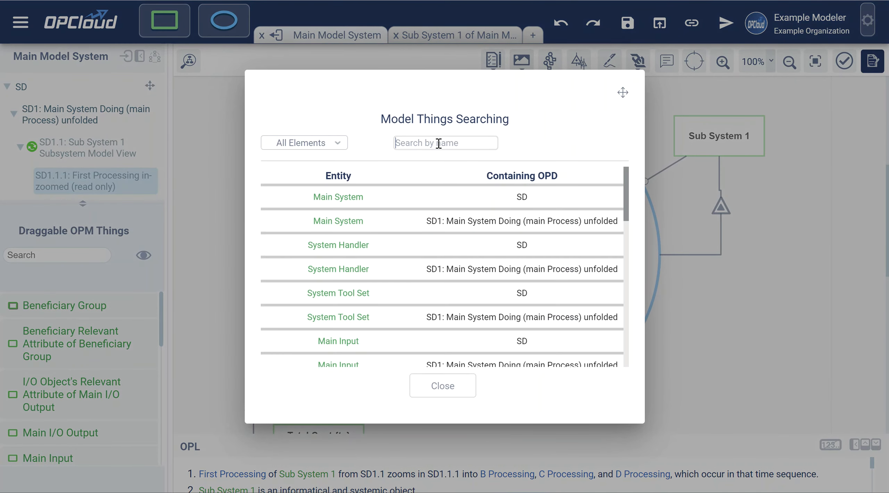
{"action": "type", "text": "to"}
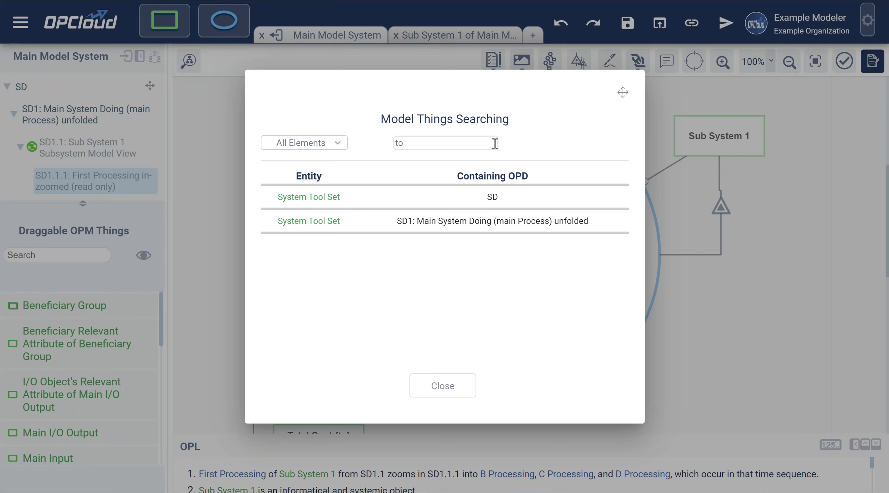
{"action": "type", "text": "t"}
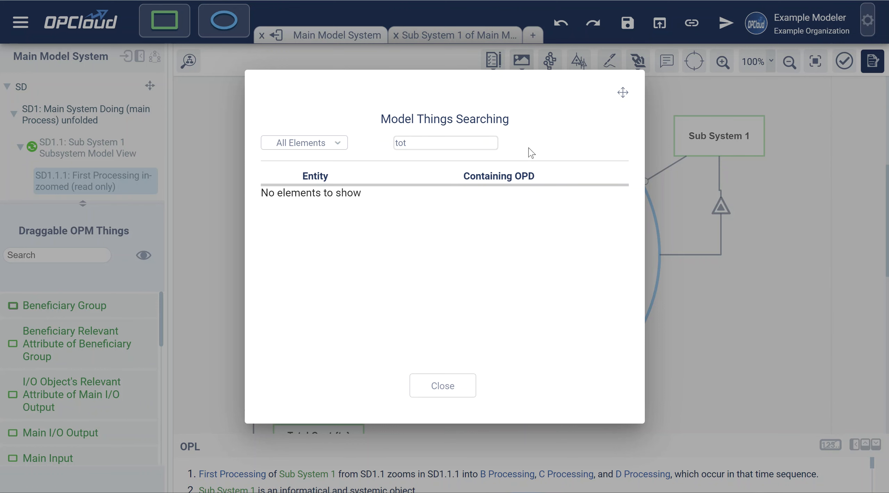
{"action": "key", "text": "BackSpace"}
{"action": "key", "text": "BackSpace"}
{"action": "key", "text": "BackSpace"}
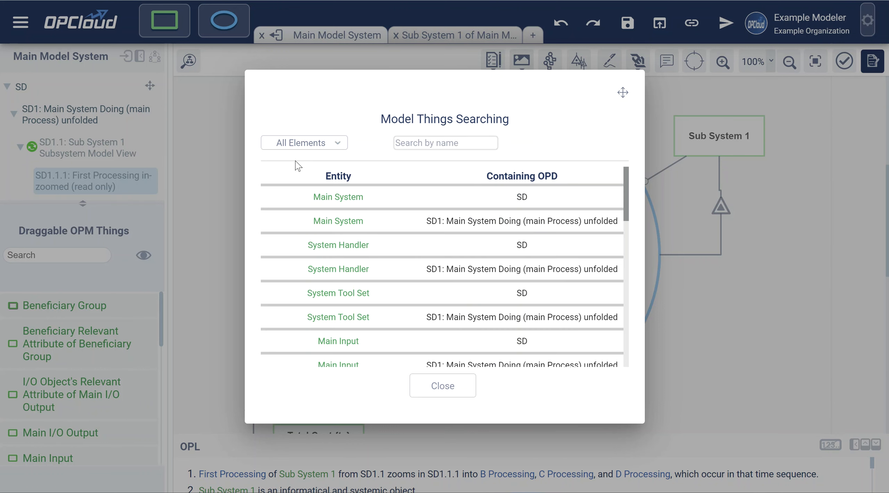
{"action": "left_click", "coordinate": [444, 387]}
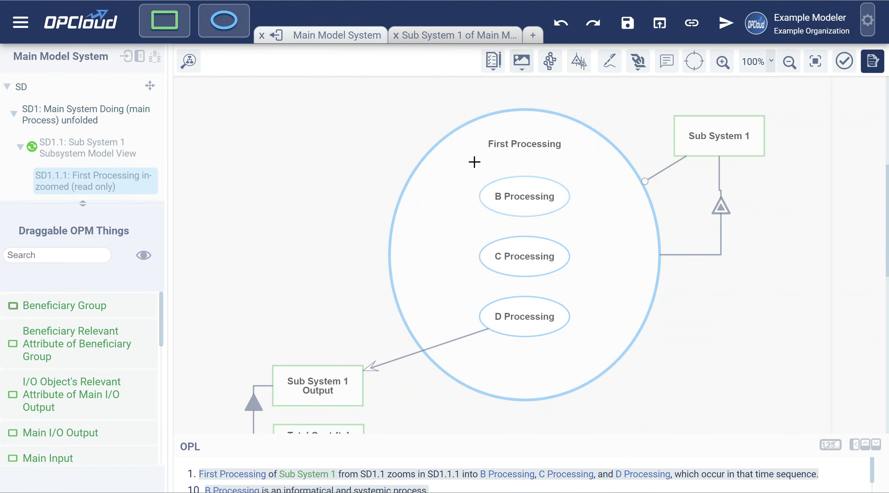
Return to 'SD1: Main System Doing (main Process) unfolded' in the OPD tree
{"action": "scroll", "coordinate": [432, 222], "scroll_direction": "down", "scroll_amount": 2}
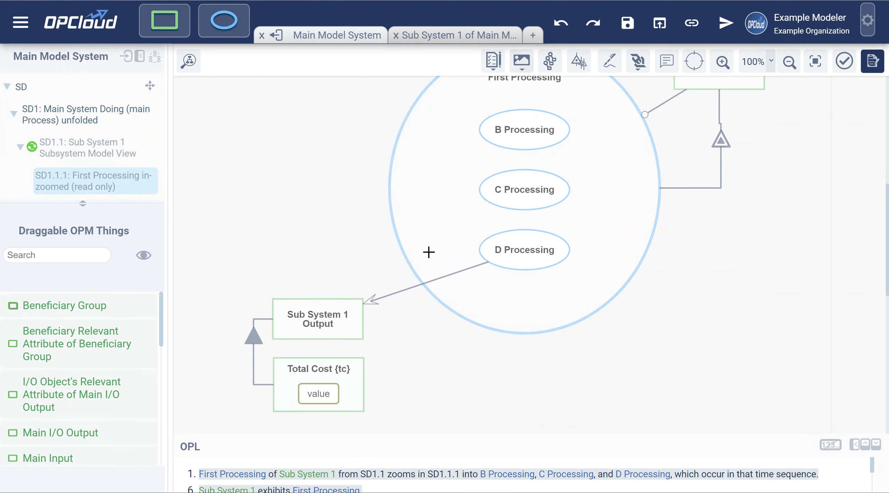
{"action": "scroll", "coordinate": [483, 248], "scroll_direction": "up", "scroll_amount": 2}
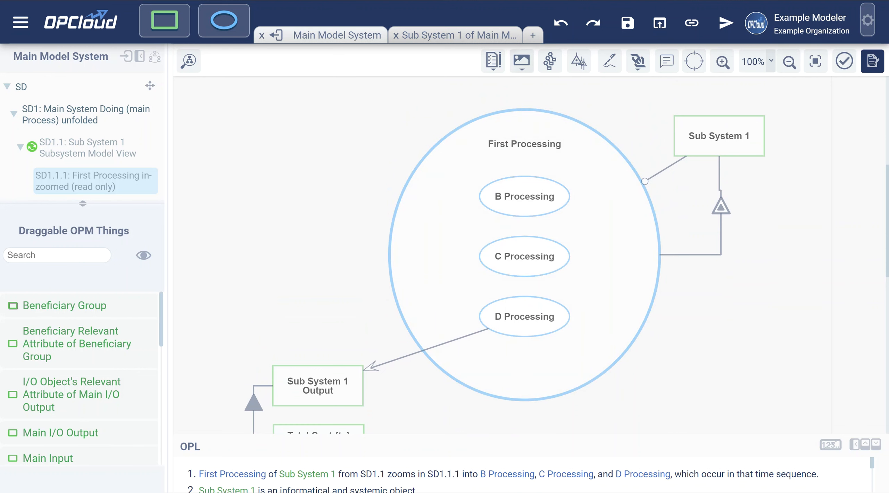
{"action": "left_click", "coordinate": [75, 125]}
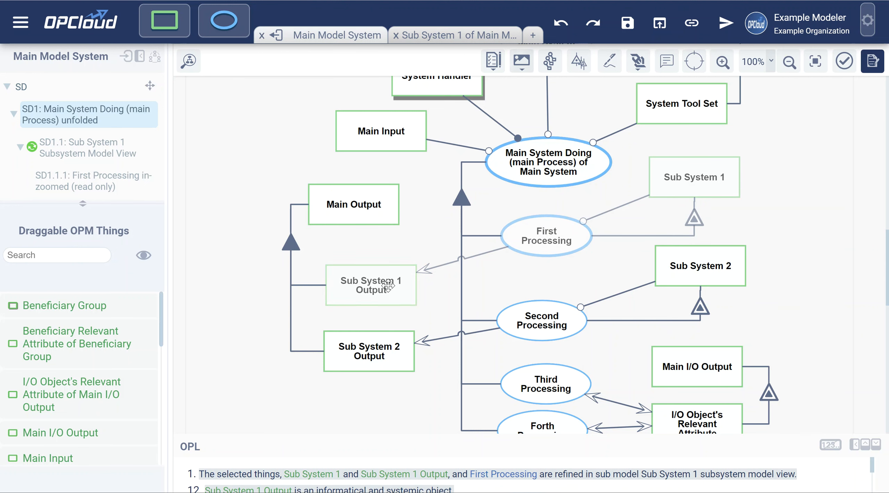
In the Sub System 1 tab, alias Sub System 1 Output as ss1o, save, and return to the main model
{"action": "left_click", "coordinate": [460, 40]}
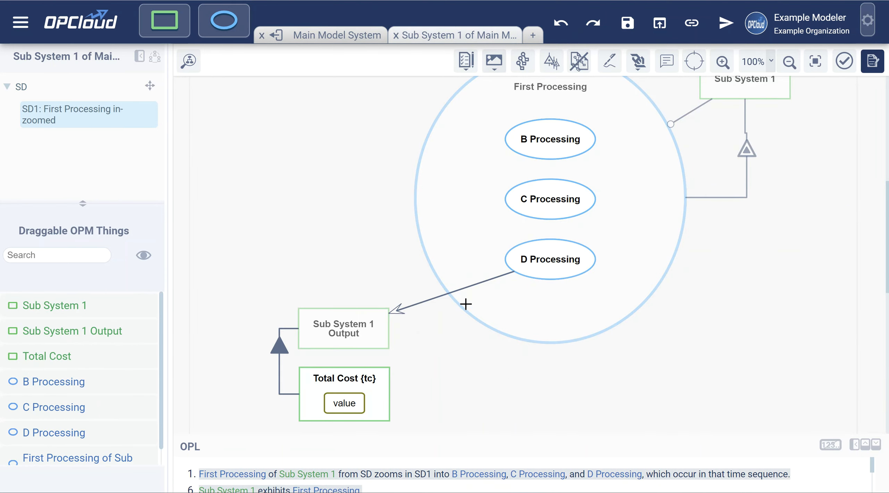
{"action": "scroll", "coordinate": [364, 333], "scroll_direction": "up", "scroll_amount": 2}
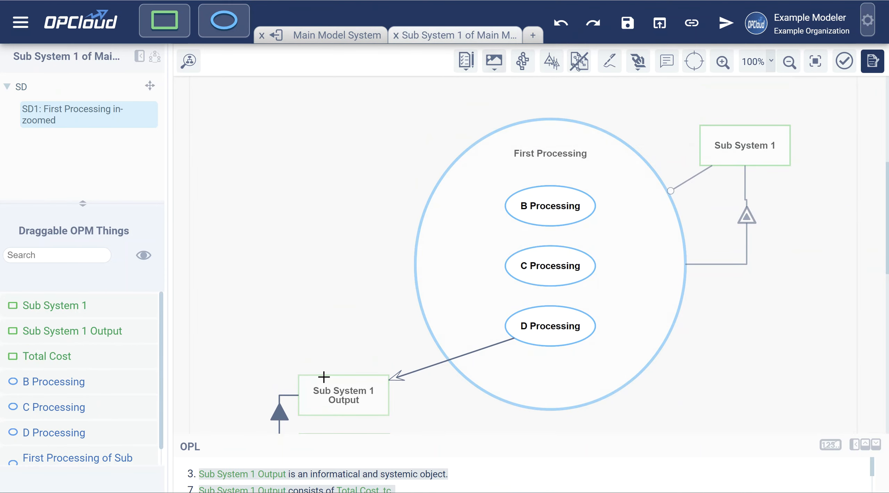
{"action": "scroll", "coordinate": [353, 346], "scroll_direction": "down", "scroll_amount": 2}
{"action": "left_click", "coordinate": [349, 330]}
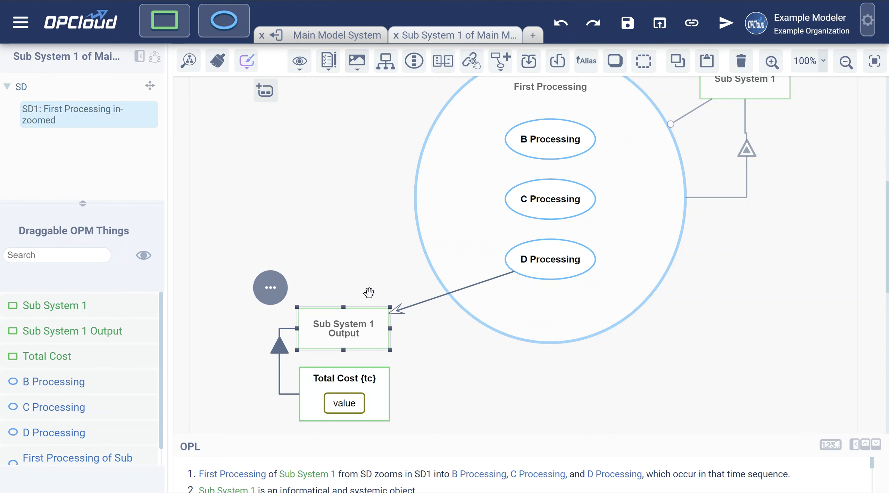
{"action": "left_click", "coordinate": [586, 66]}
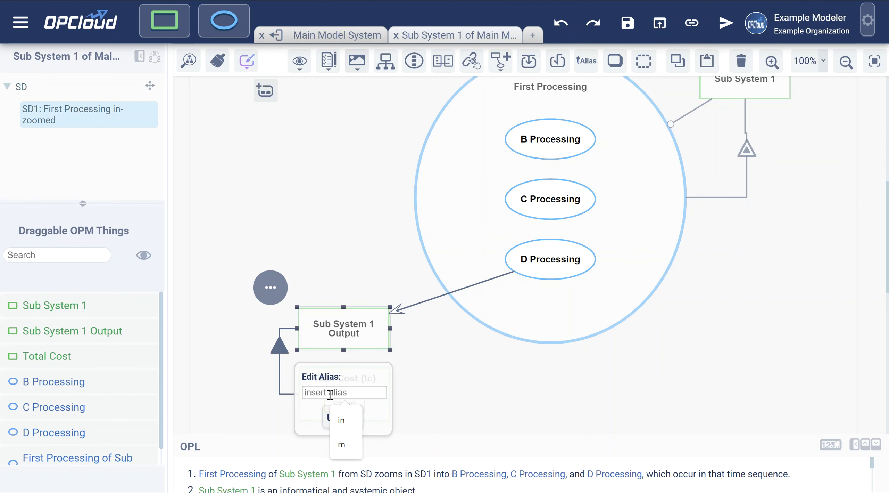
{"action": "type", "text": "ss1o"}
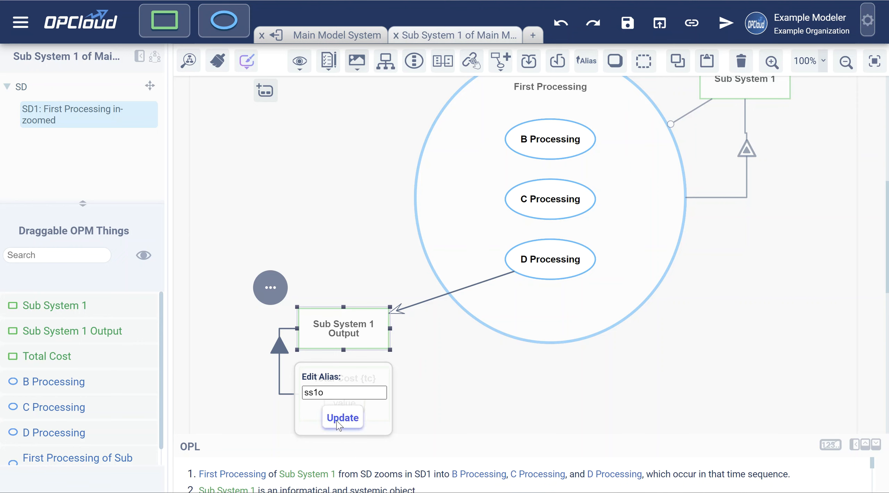
{"action": "left_click", "coordinate": [333, 425]}
{"action": "left_click", "coordinate": [341, 264]}
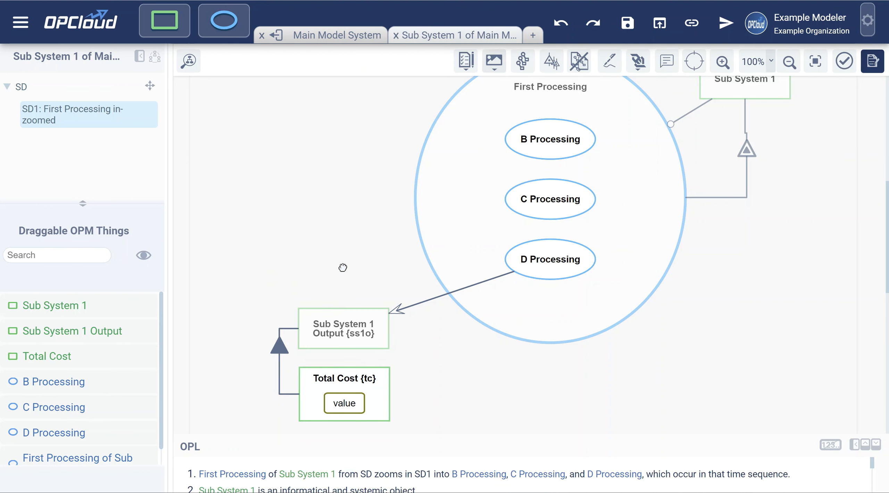
{"action": "left_click", "coordinate": [632, 31]}
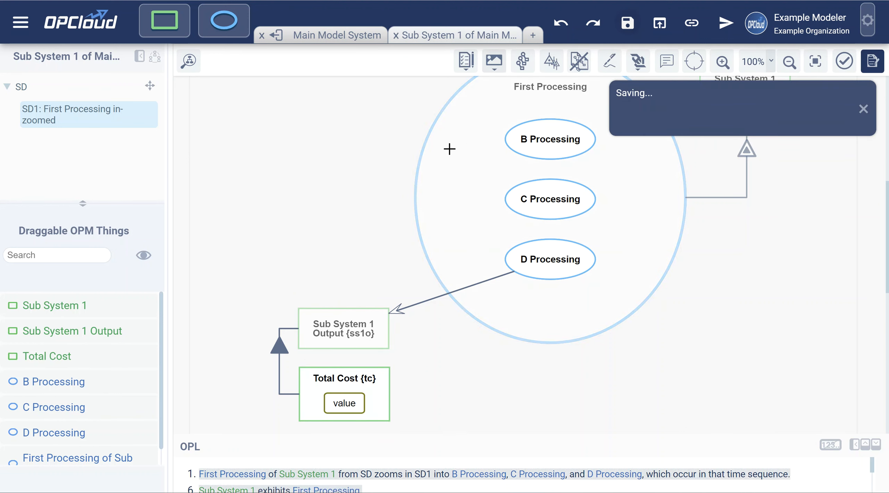
{"action": "left_click", "coordinate": [337, 37]}
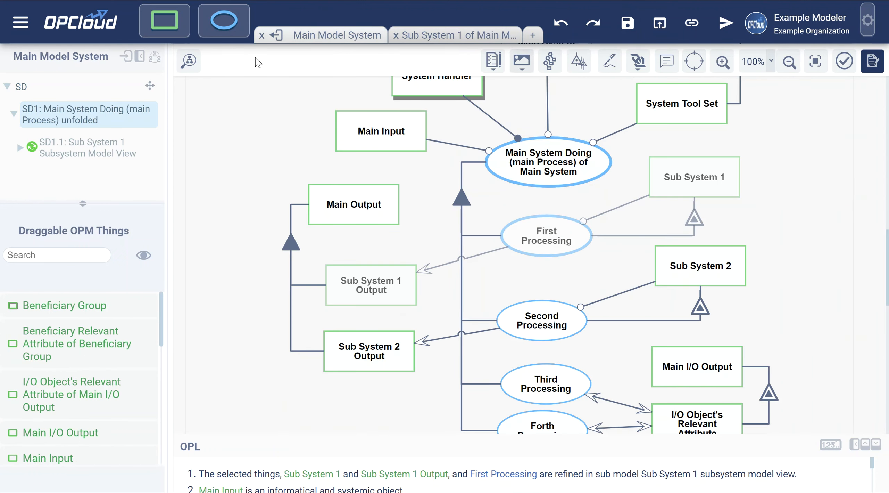
Reload the sub-models, check SD1.1, then return to SD1 showing Sub System 1 Output {ss1o}
{"action": "left_click", "coordinate": [281, 35]}
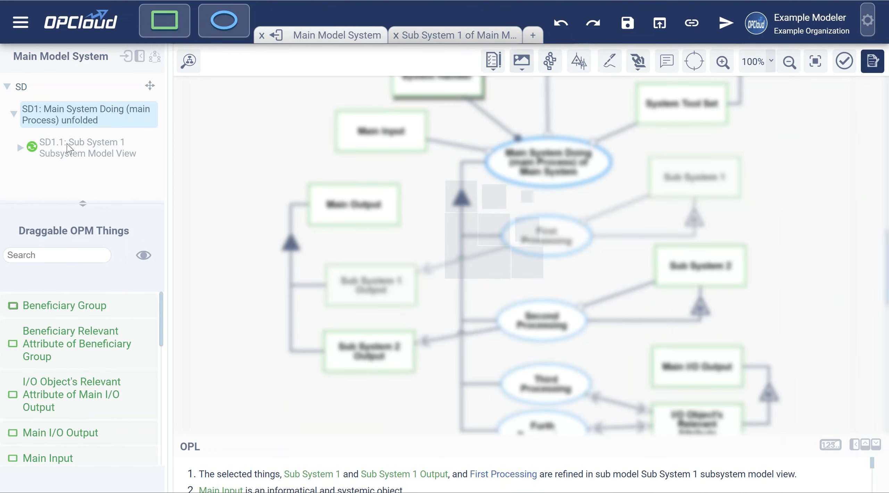
{"action": "left_click", "coordinate": [84, 150]}
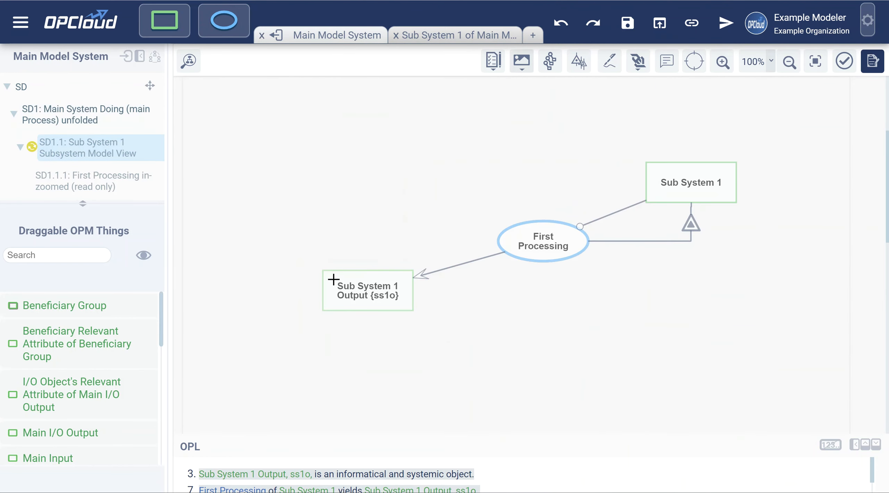
{"action": "left_click", "coordinate": [67, 118]}
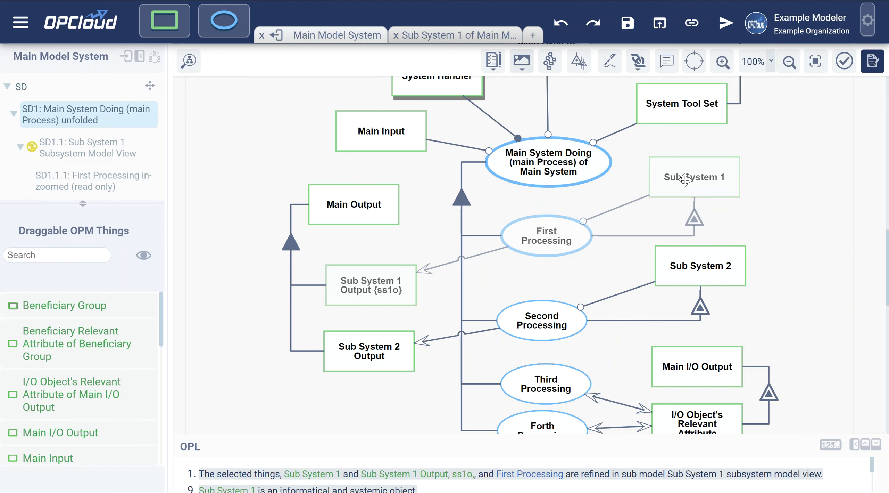
In the Sub System 1 tab, inspect Sub System 1 Output {ss1o}'s name and browse the diagram
{"action": "left_click", "coordinate": [460, 45]}
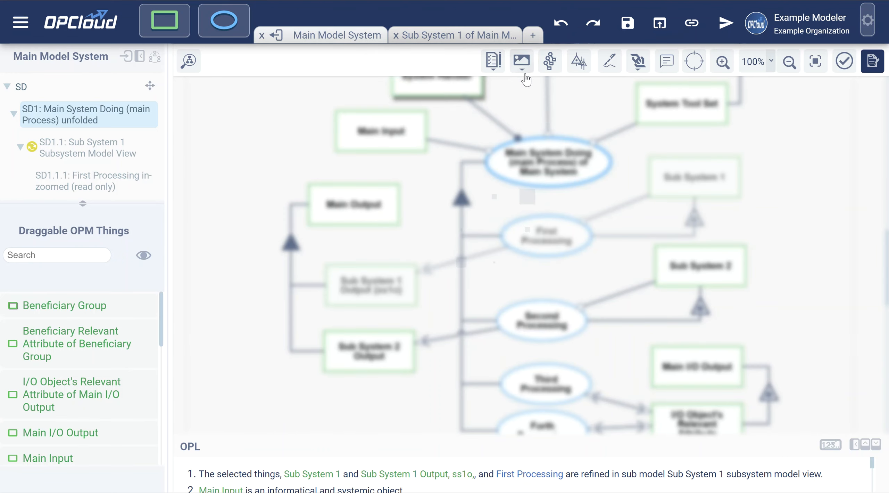
{"action": "scroll", "coordinate": [591, 292], "scroll_direction": "up", "scroll_amount": 2}
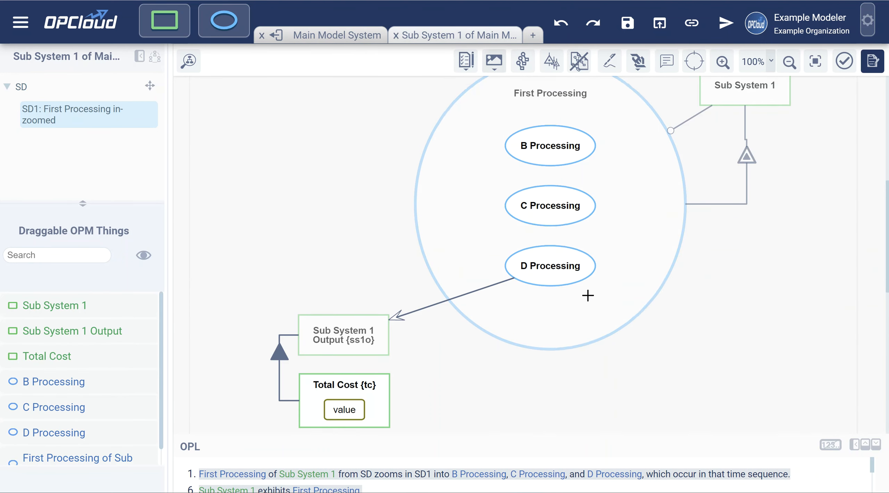
{"action": "scroll", "coordinate": [431, 341], "scroll_direction": "down", "scroll_amount": 2}
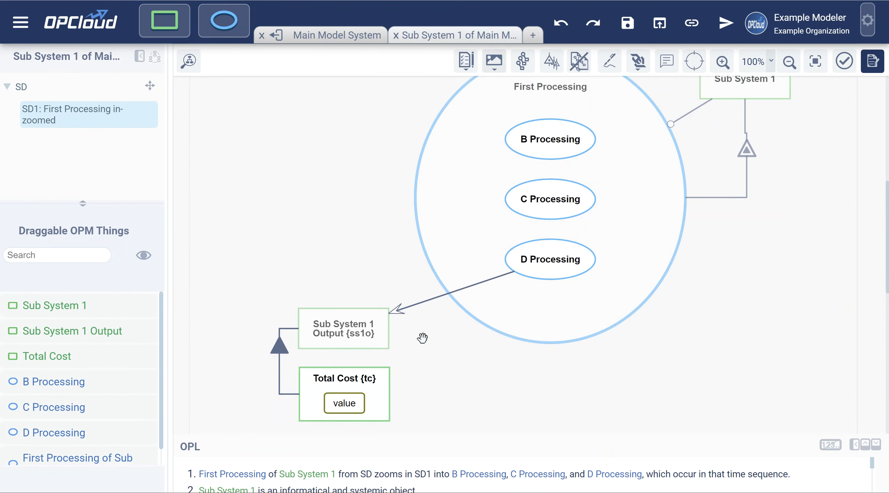
{"action": "double_click", "coordinate": [333, 327]}
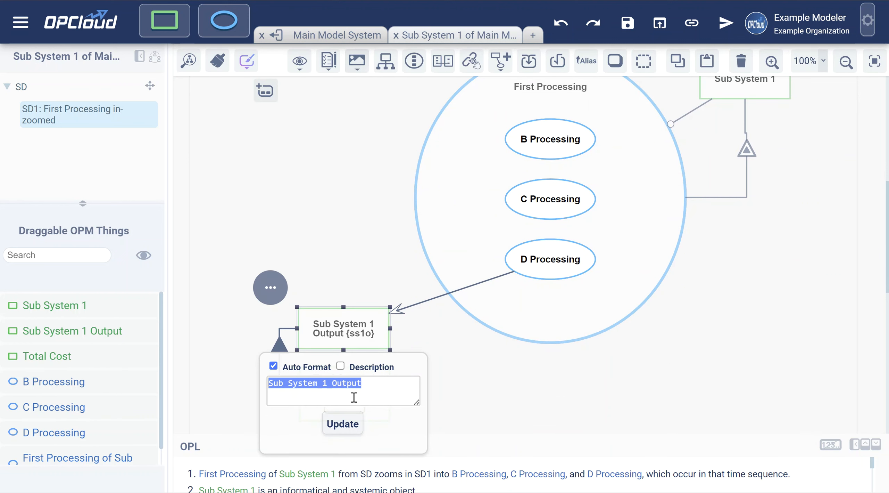
{"action": "left_click", "coordinate": [347, 235]}
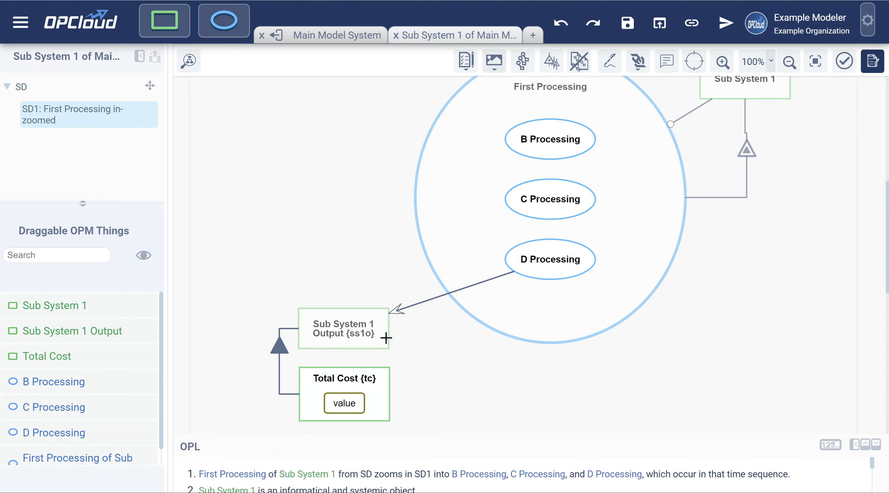
{"action": "scroll", "coordinate": [720, 290], "scroll_direction": "up", "scroll_amount": 2}
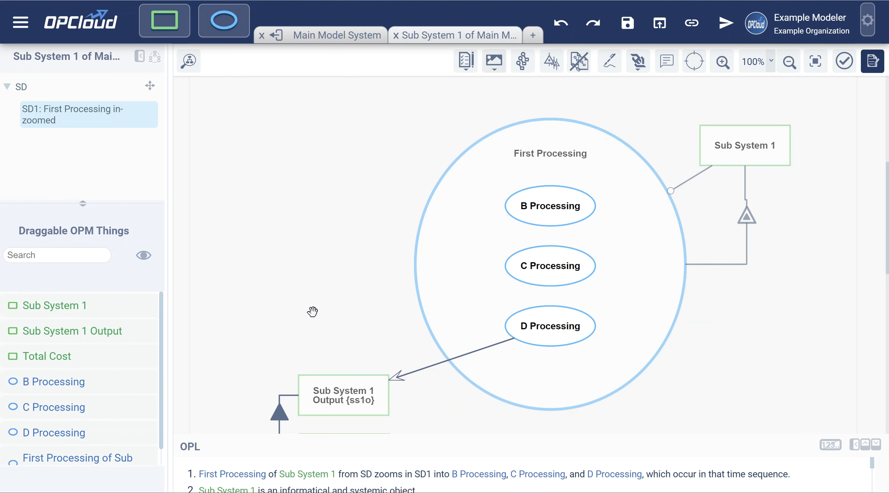
{"action": "scroll", "coordinate": [363, 283], "scroll_direction": "down", "scroll_amount": 2}
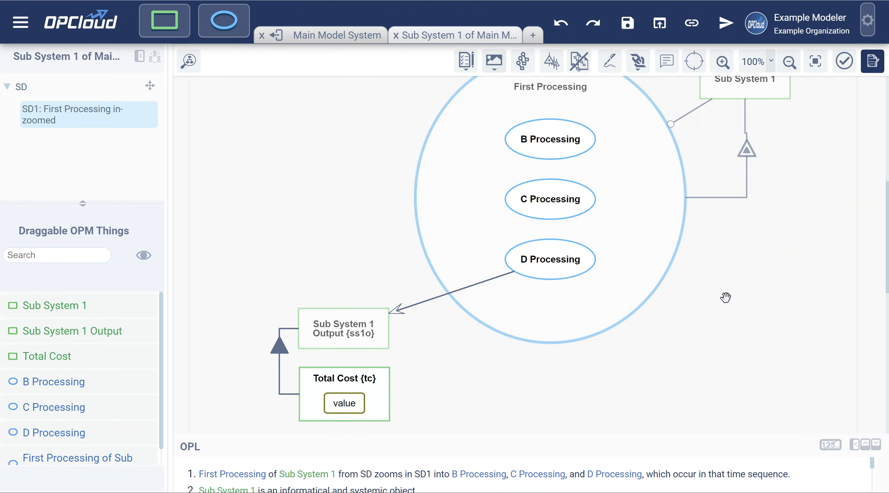
{"action": "scroll", "coordinate": [726, 296], "scroll_direction": "up", "scroll_amount": 2}
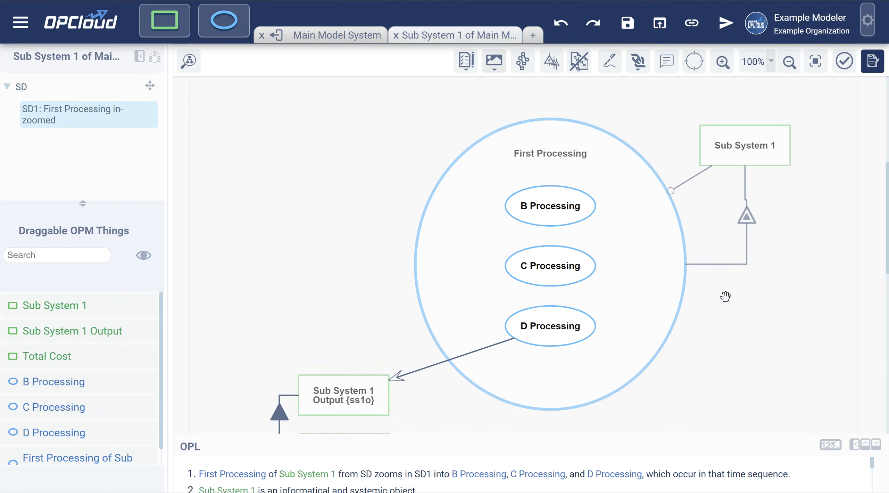
{"action": "scroll", "coordinate": [308, 258], "scroll_direction": "down", "scroll_amount": 4}
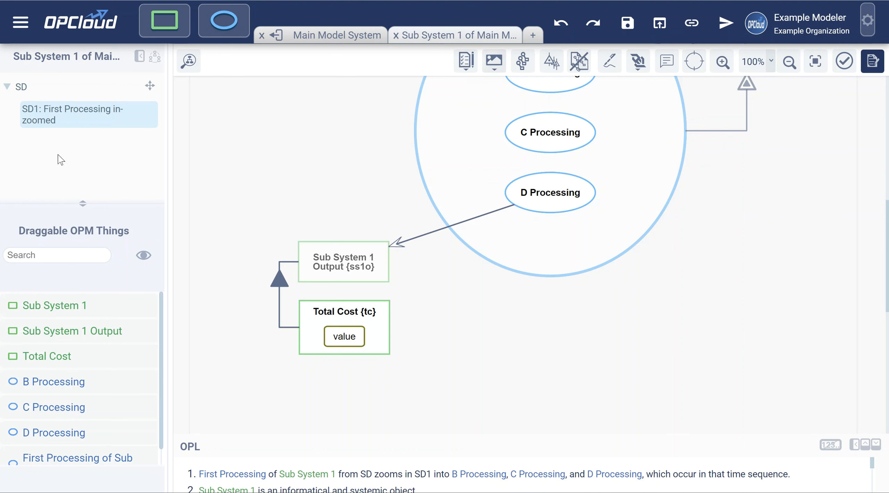
Unfold C Processing into E, F and G Processing, save, and go back to Main Model System
{"action": "left_click", "coordinate": [562, 134]}
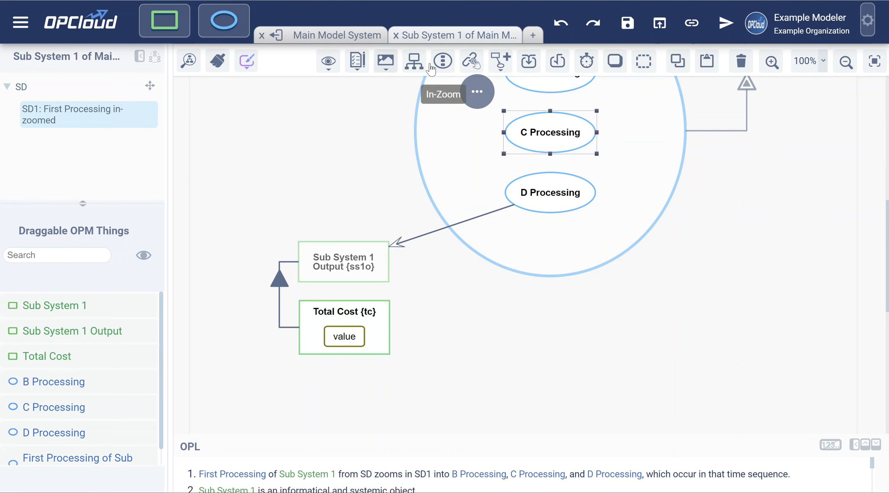
{"action": "left_click", "coordinate": [414, 61]}
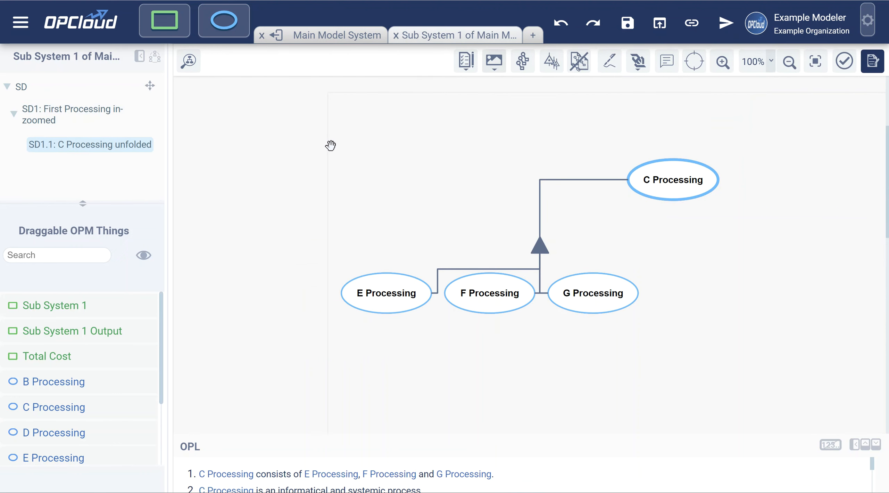
{"action": "left_click", "coordinate": [628, 24]}
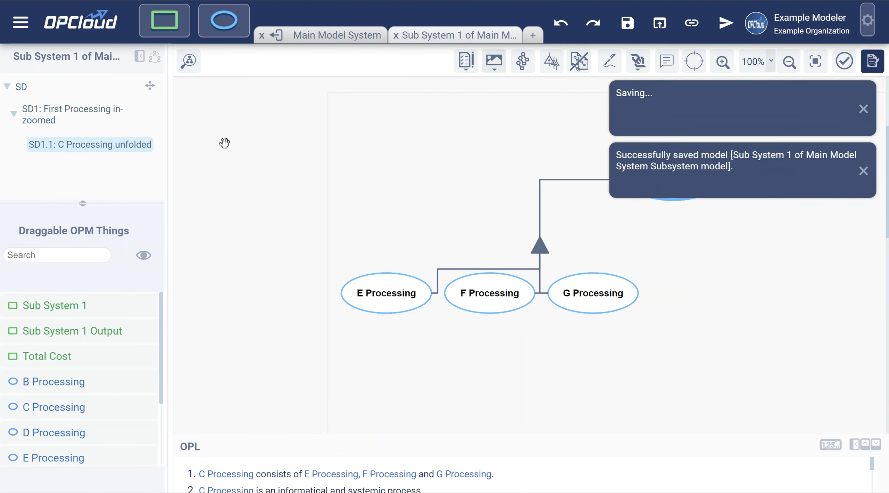
{"action": "left_click", "coordinate": [336, 36]}
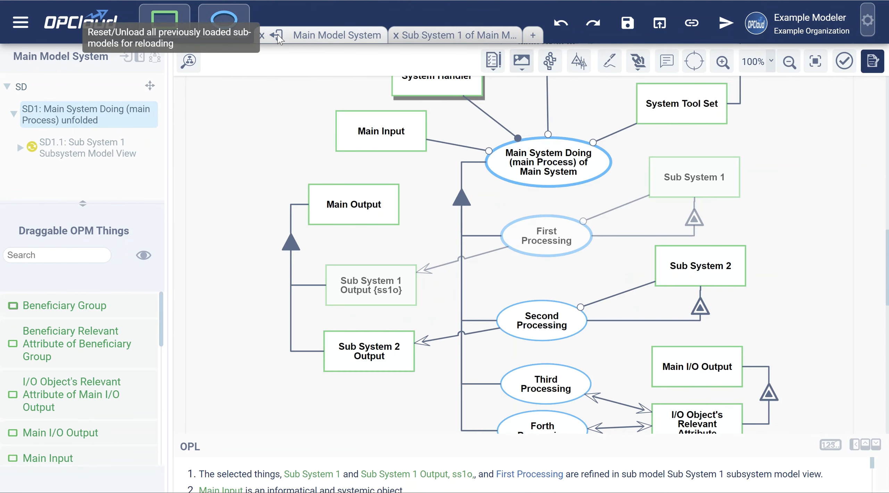
Reload sub-models and expand SD1.1 and SD1.1.1 to reveal the read-only C Processing unfolded view
{"action": "left_click", "coordinate": [277, 36]}
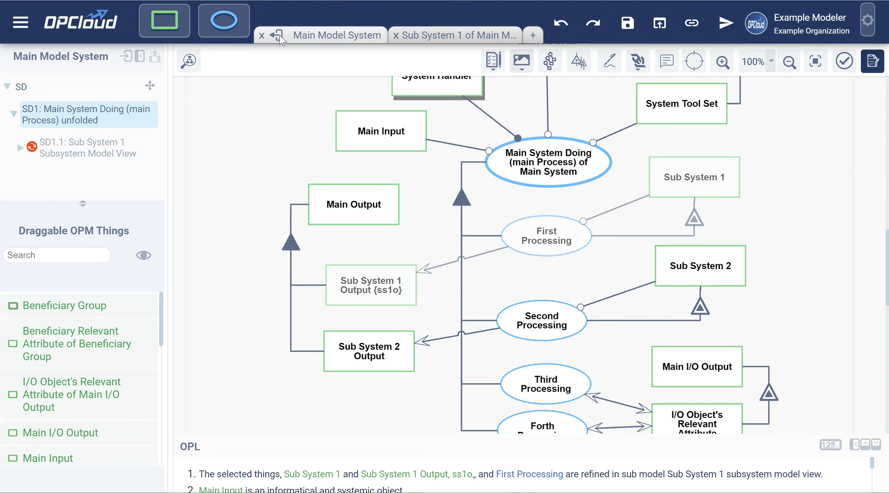
{"action": "left_click", "coordinate": [64, 150]}
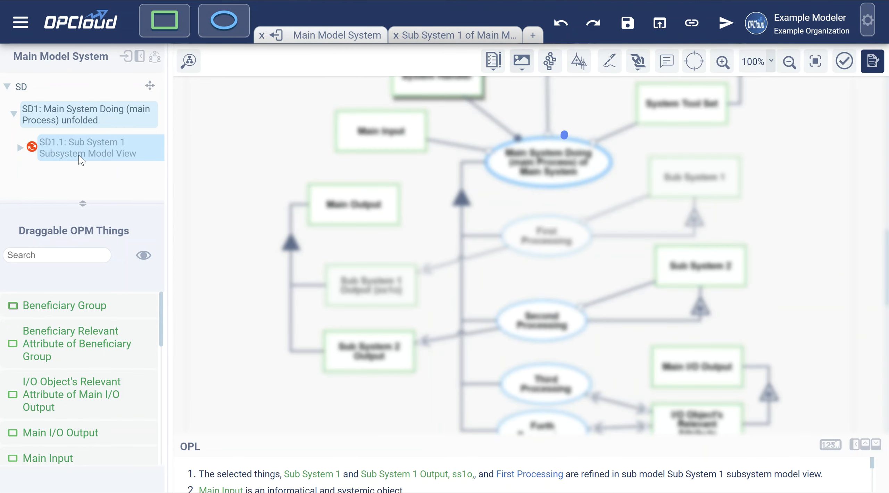
{"action": "left_click", "coordinate": [20, 147]}
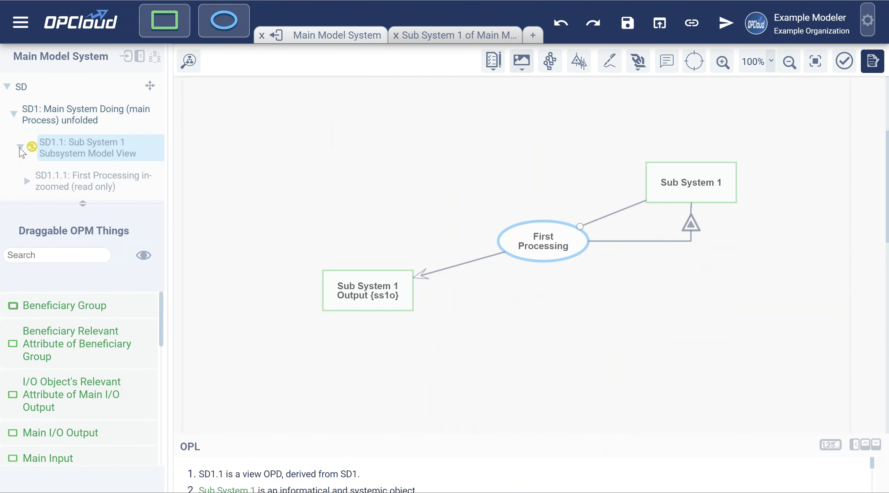
{"action": "left_click", "coordinate": [26, 181]}
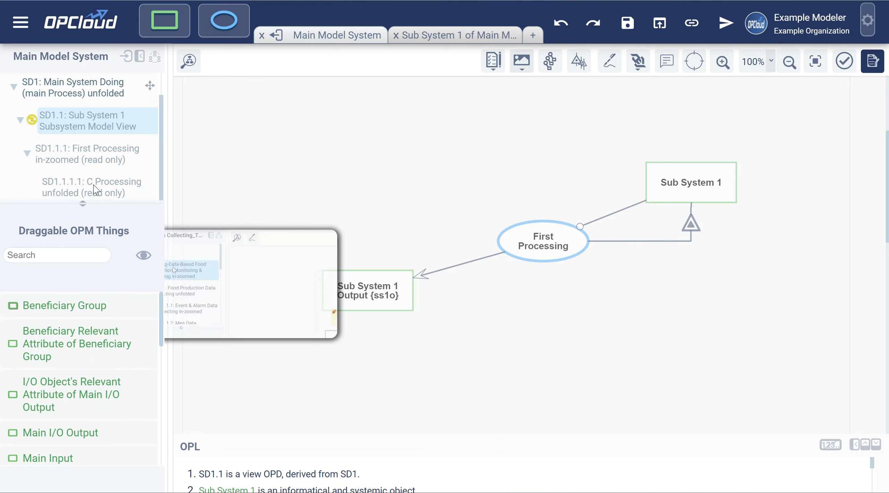
{"action": "scroll", "coordinate": [83, 140], "scroll_direction": "up", "scroll_amount": 1}
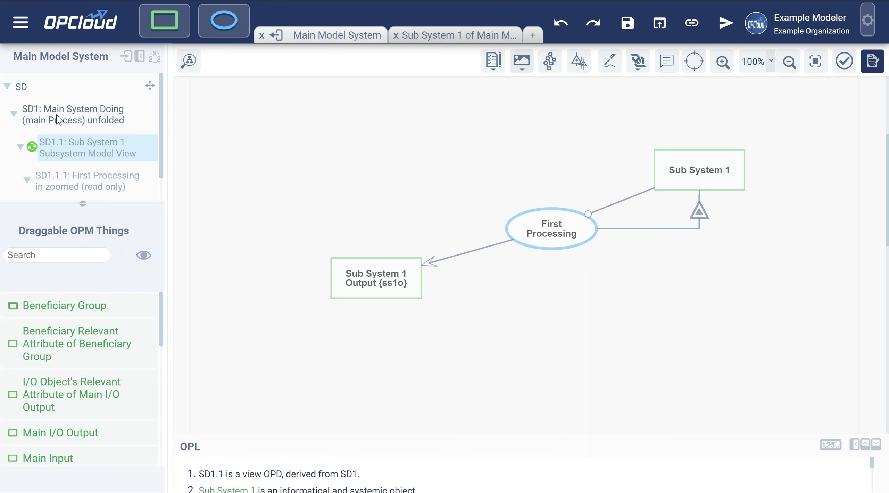
{"action": "right_click", "coordinate": [68, 144]}
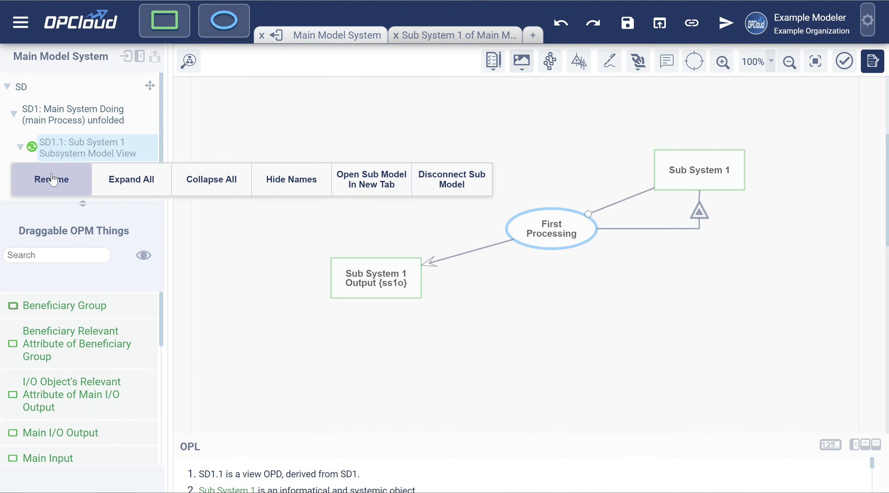
{"action": "left_click", "coordinate": [105, 111]}
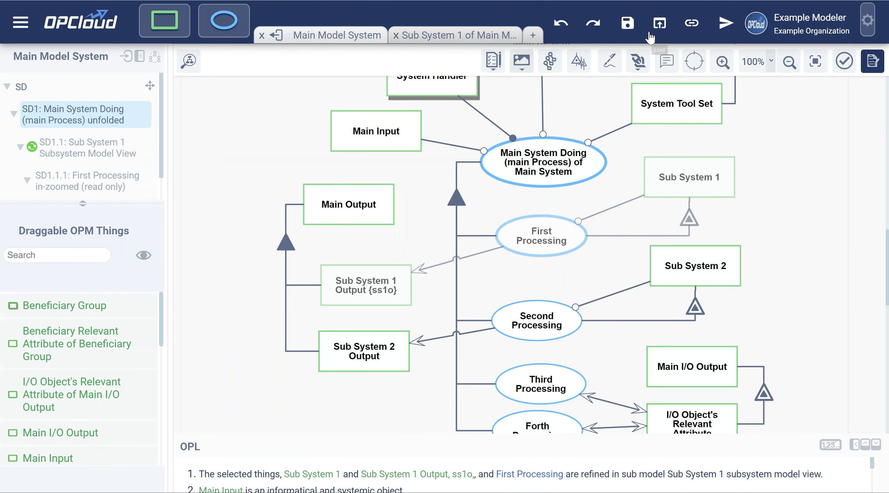
{"action": "left_click", "coordinate": [449, 39]}
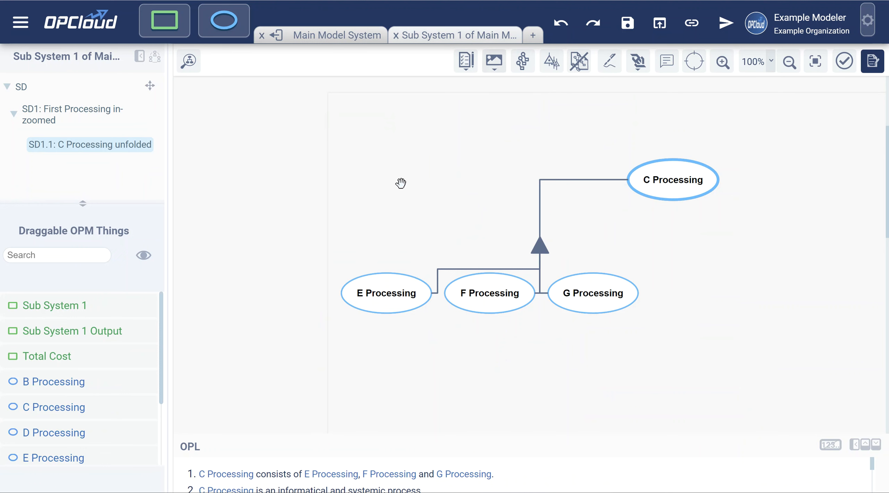
{"action": "left_click", "coordinate": [318, 39]}
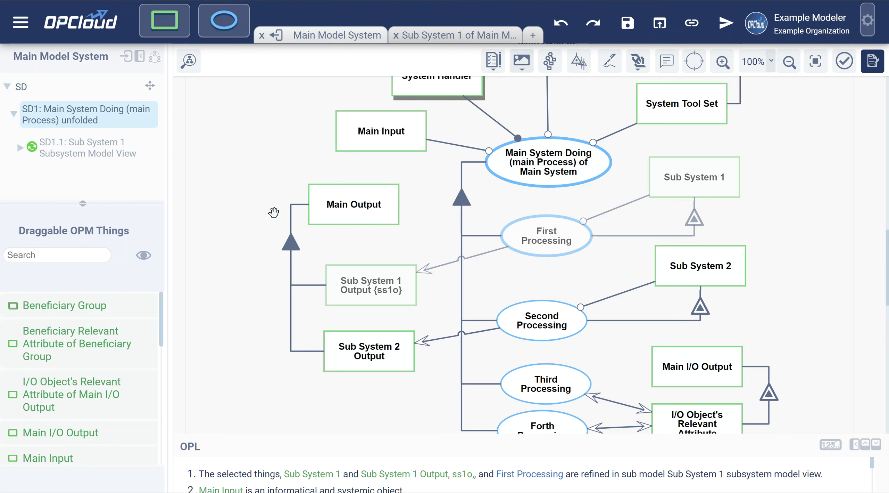
{"action": "left_click", "coordinate": [94, 147]}
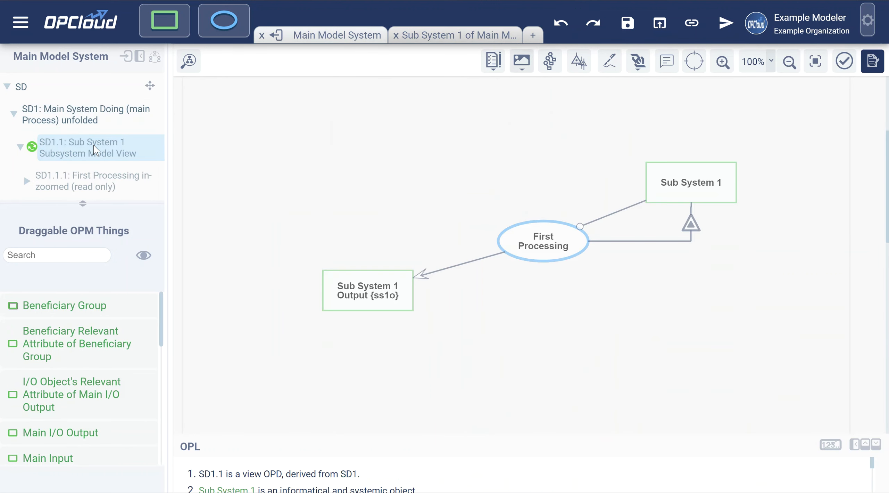
{"action": "right_click", "coordinate": [93, 145]}
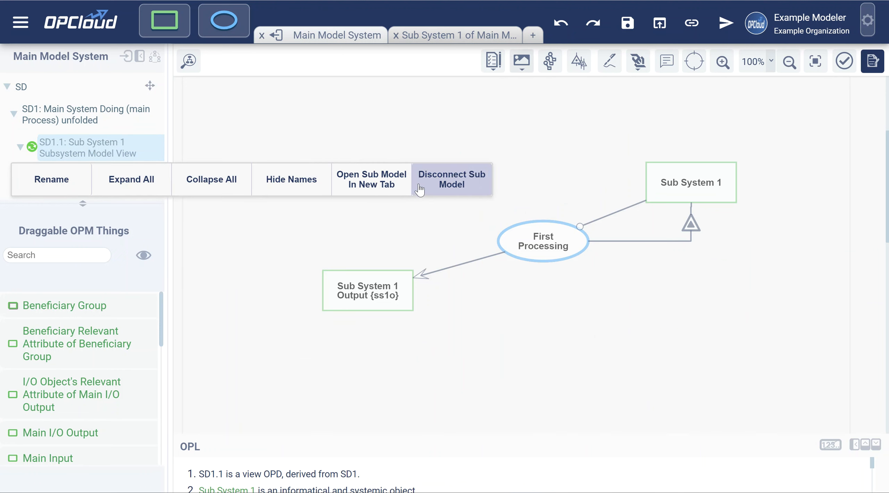
{"action": "left_click", "coordinate": [442, 185]}
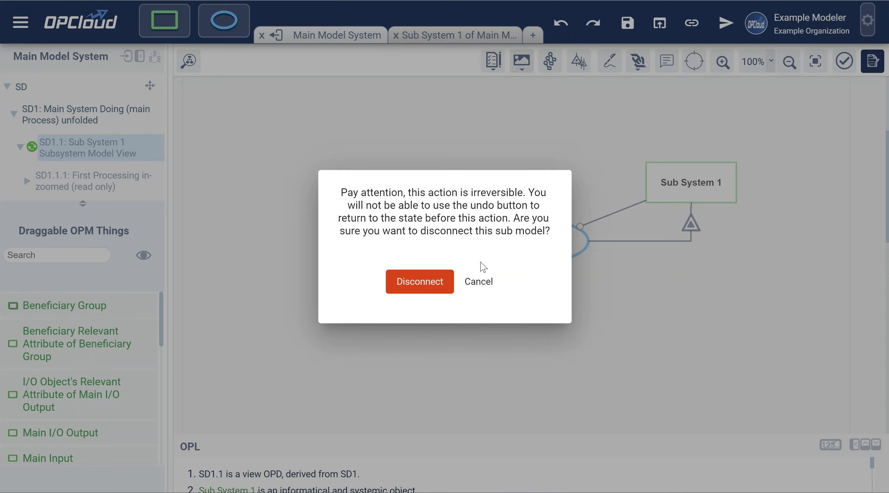
{"action": "left_click", "coordinate": [487, 287]}
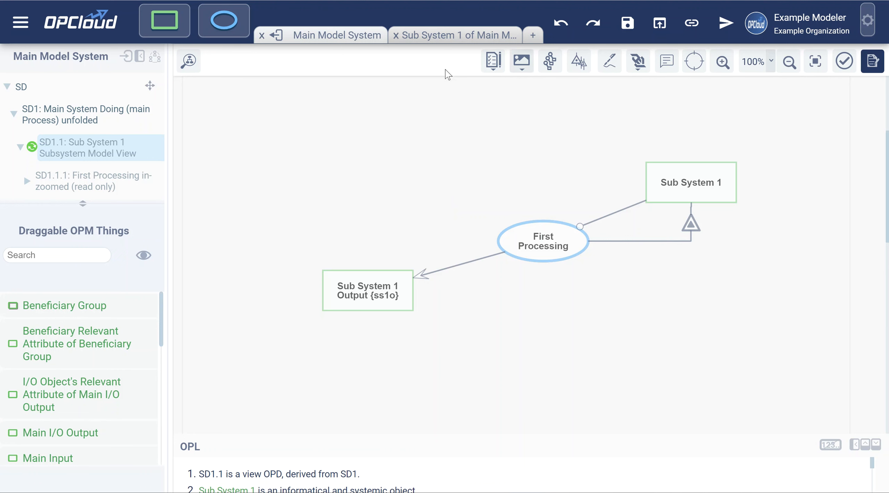
Open the Sub System 1 sub-model's SD diagram, then cancel Disconnect Sub Model at the warning
{"action": "left_click", "coordinate": [444, 41]}
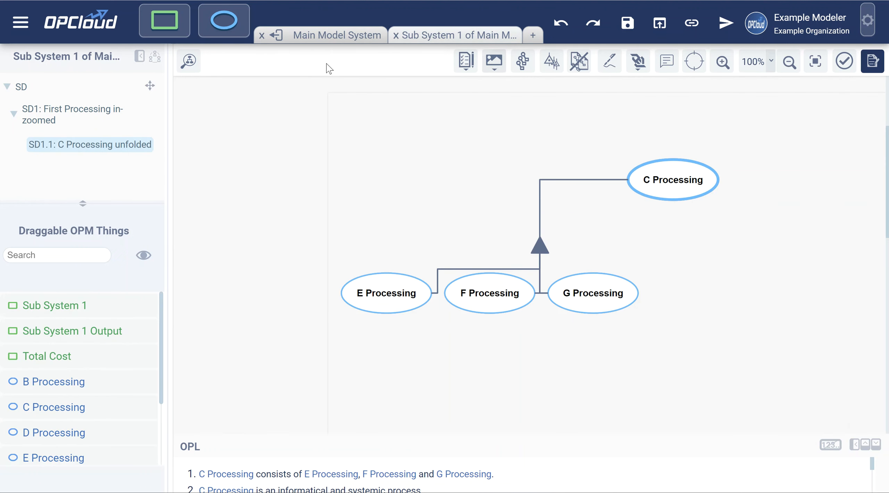
{"action": "left_click", "coordinate": [23, 87]}
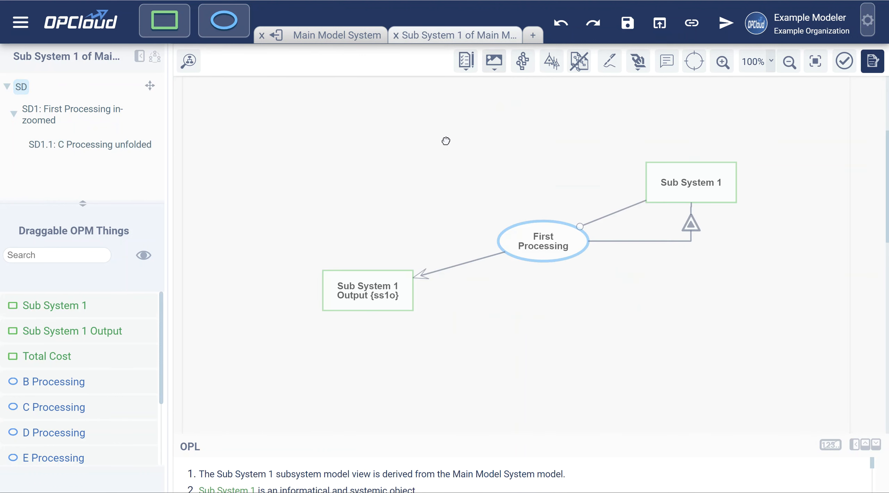
{"action": "left_click", "coordinate": [579, 66]}
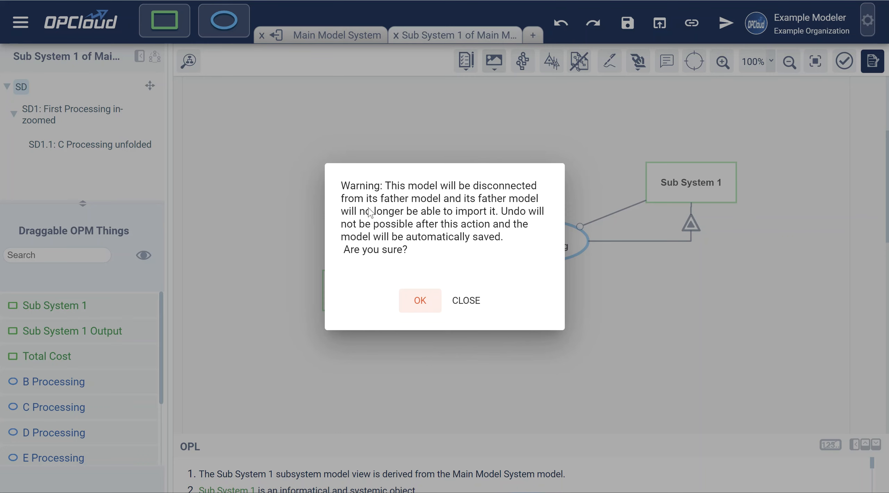
{"action": "left_click", "coordinate": [477, 305]}
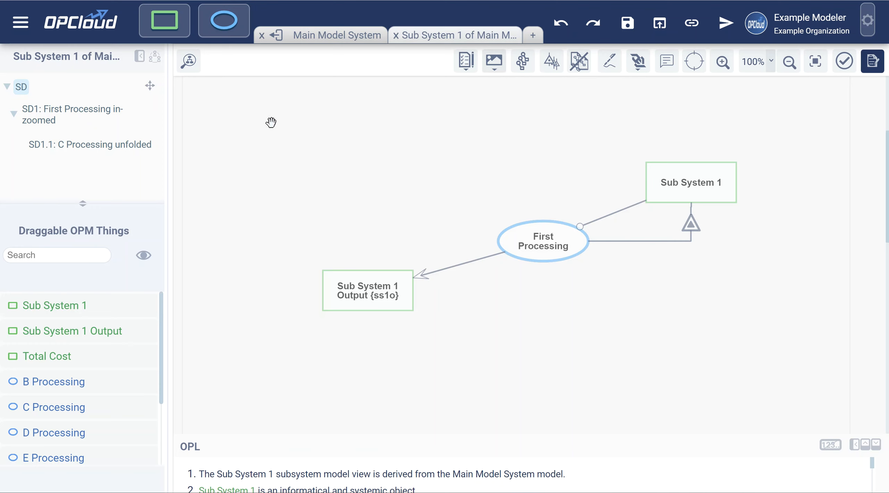
Return to the Main Model System and cancel the OPL export without saving it
{"action": "left_click", "coordinate": [333, 34]}
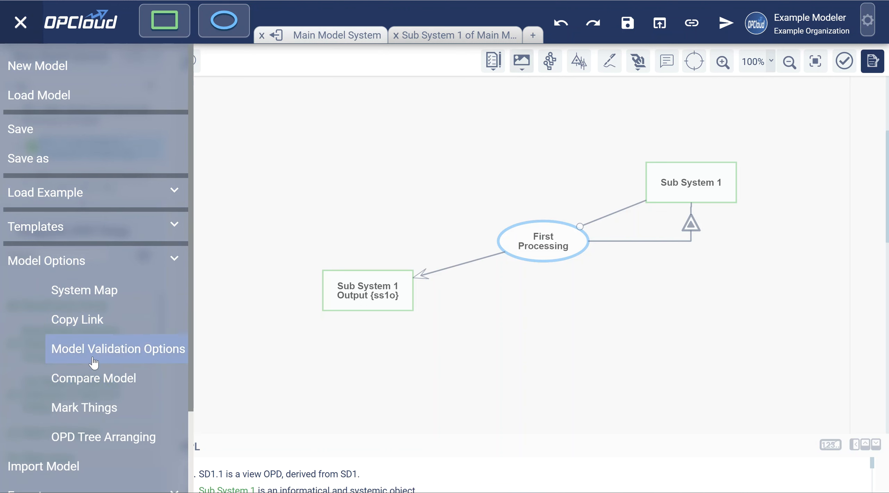
{"action": "mouse_move", "coordinate": [74, 319]}
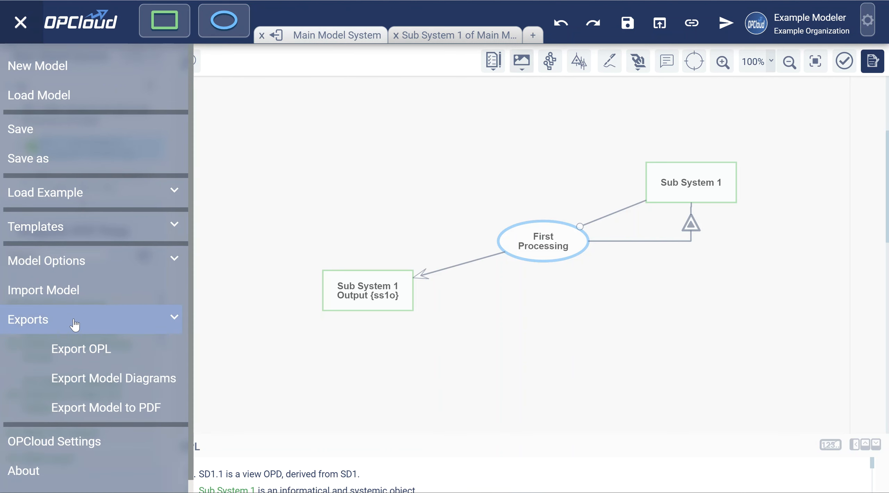
{"action": "left_click", "coordinate": [98, 354]}
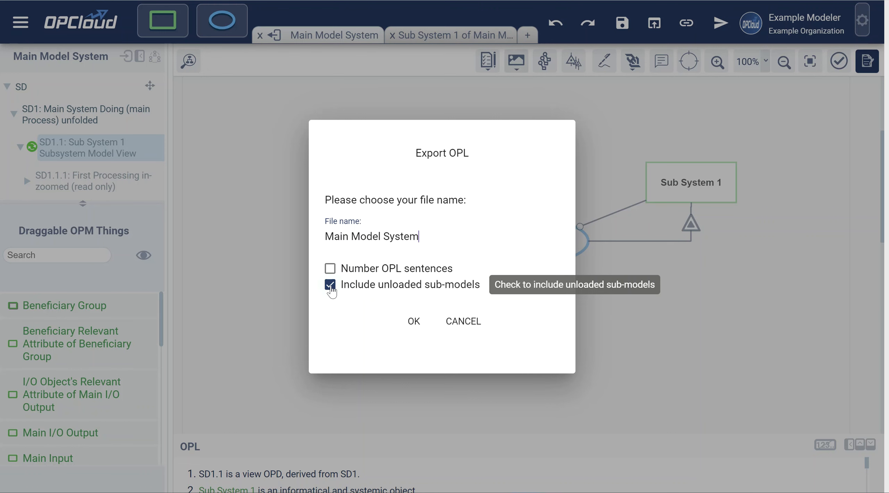
{"action": "left_click", "coordinate": [453, 322]}
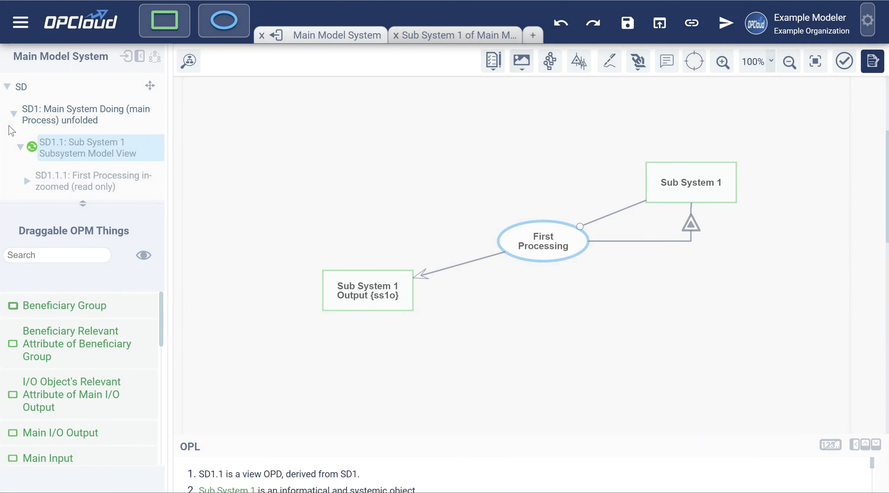
Reopen the main application menu and expand its model and export options
{"action": "left_click", "coordinate": [20, 23]}
{"action": "left_click", "coordinate": [87, 259]}
{"action": "scroll", "coordinate": [103, 327], "scroll_direction": "down", "scroll_amount": 2}
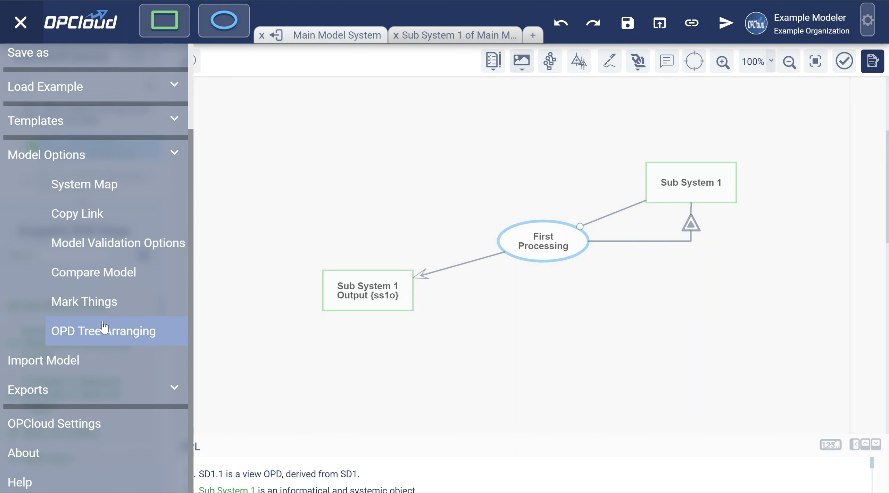
{"action": "left_click", "coordinate": [103, 321]}
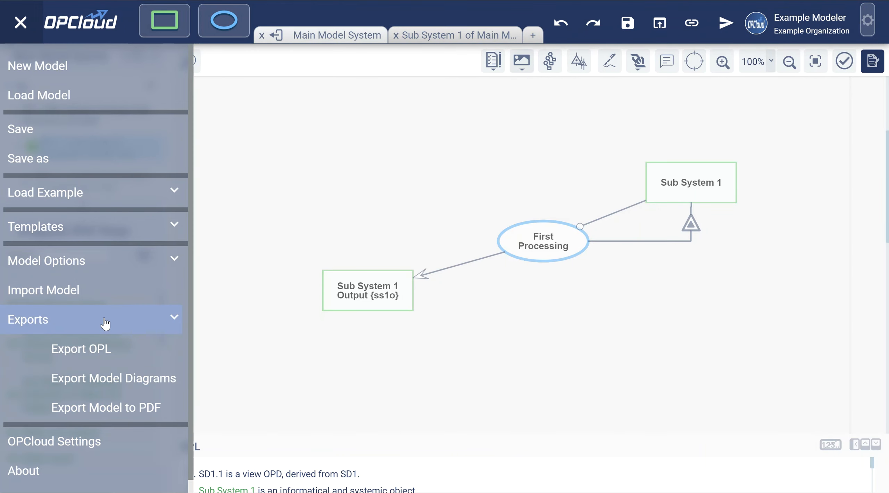
{"action": "left_click", "coordinate": [113, 415]}
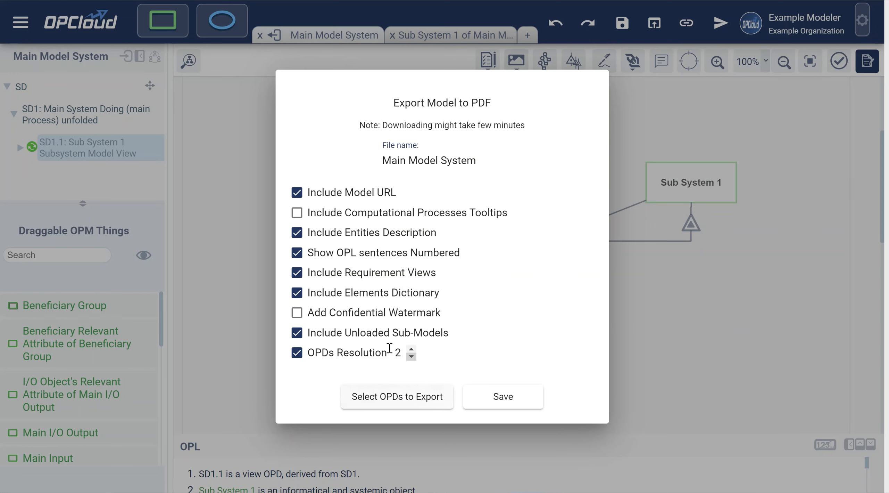
{"action": "left_click", "coordinate": [666, 290]}
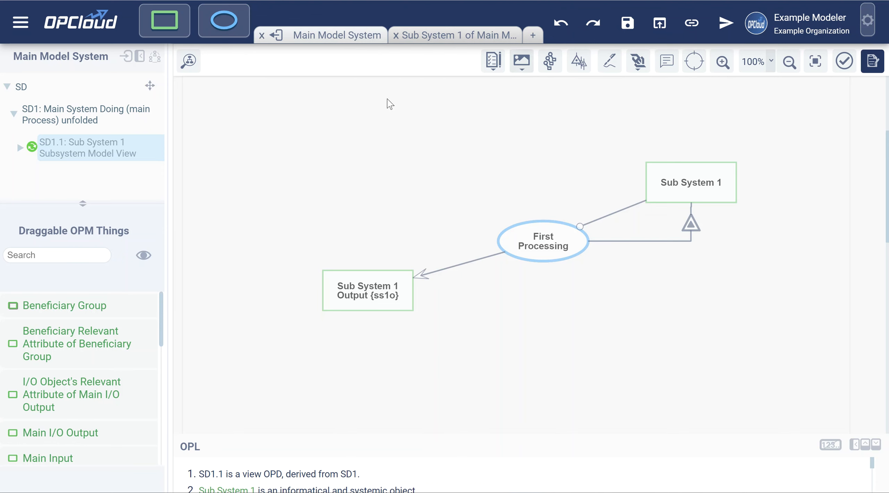
Expand SD1.1 and open the full SD1 diagram
{"action": "left_click", "coordinate": [333, 42]}
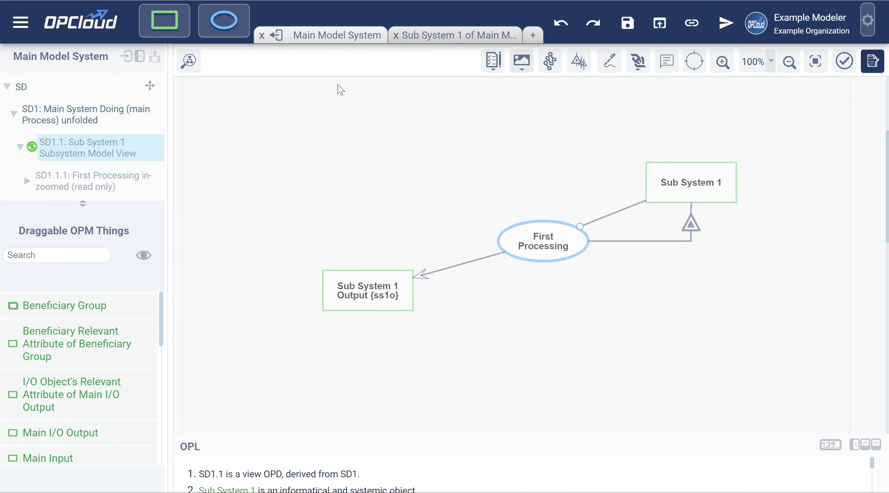
{"action": "left_click", "coordinate": [102, 124]}
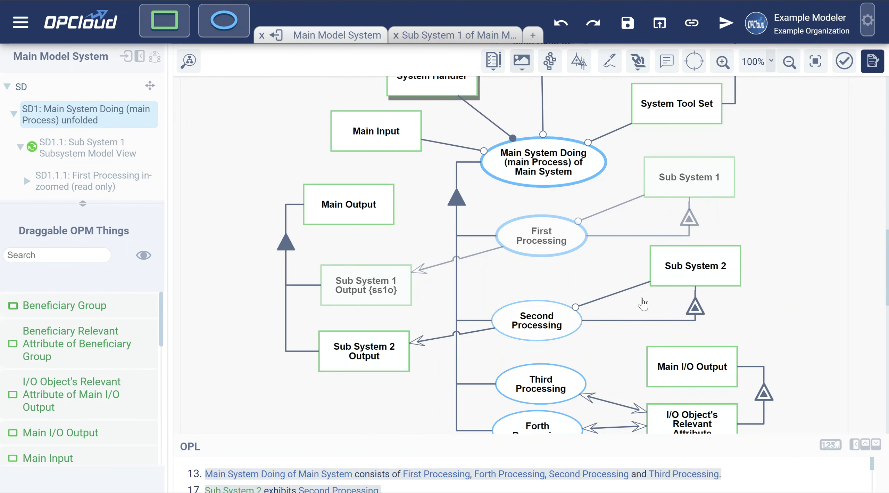
{"action": "left_click", "coordinate": [610, 285]}
{"action": "left_click", "coordinate": [610, 285]}
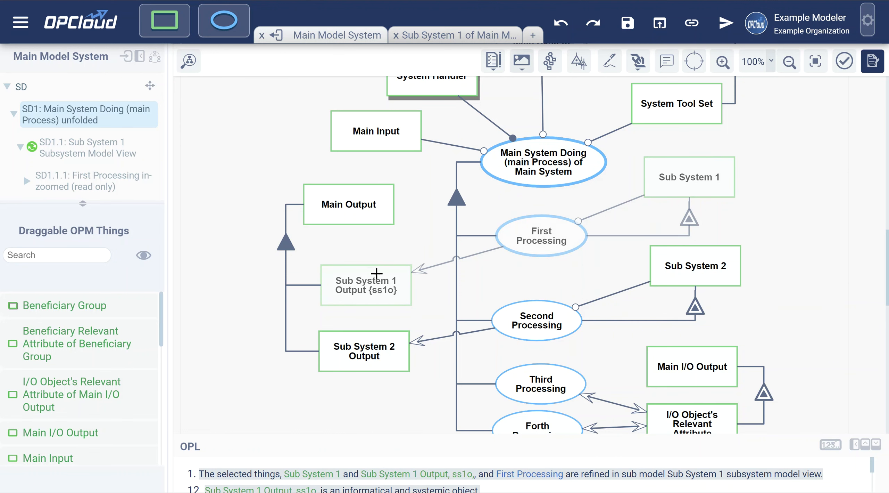
Select Second Processing, Sub System 2 and the link between them together
{"action": "left_click", "coordinate": [531, 317]}
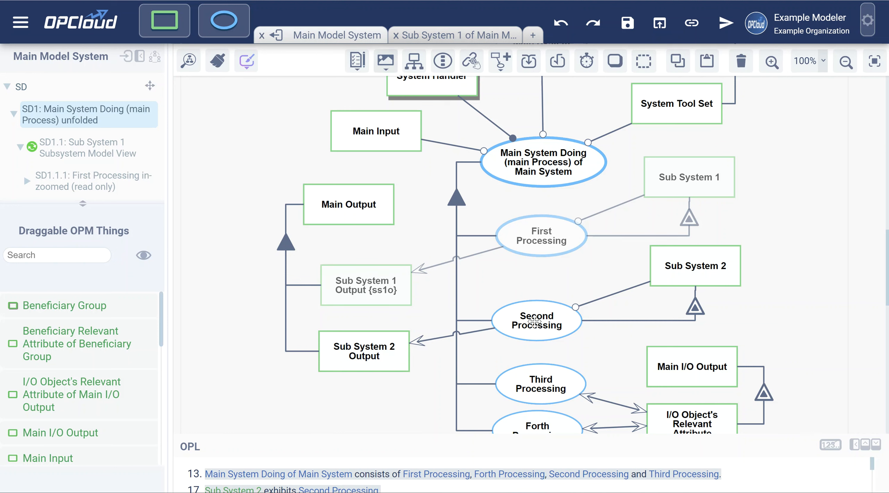
{"action": "left_click", "coordinate": [709, 266], "text": "shift"}
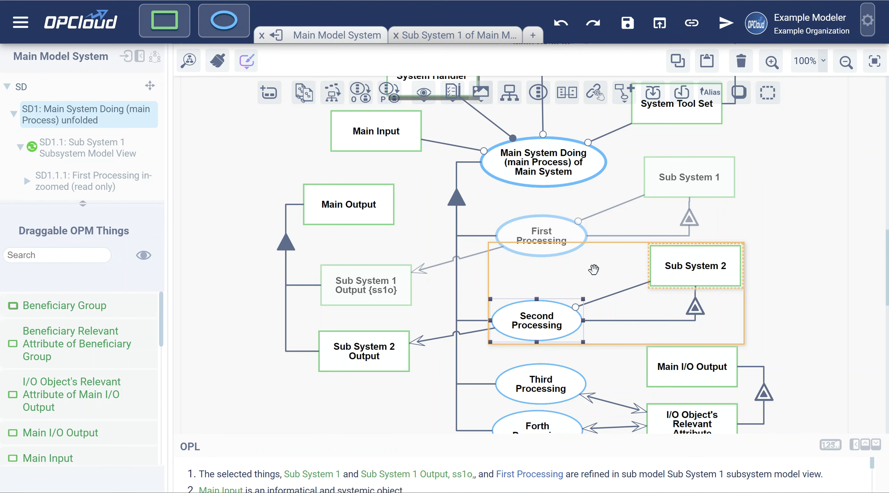
{"action": "scroll", "coordinate": [586, 272], "scroll_direction": "up", "scroll_amount": 2}
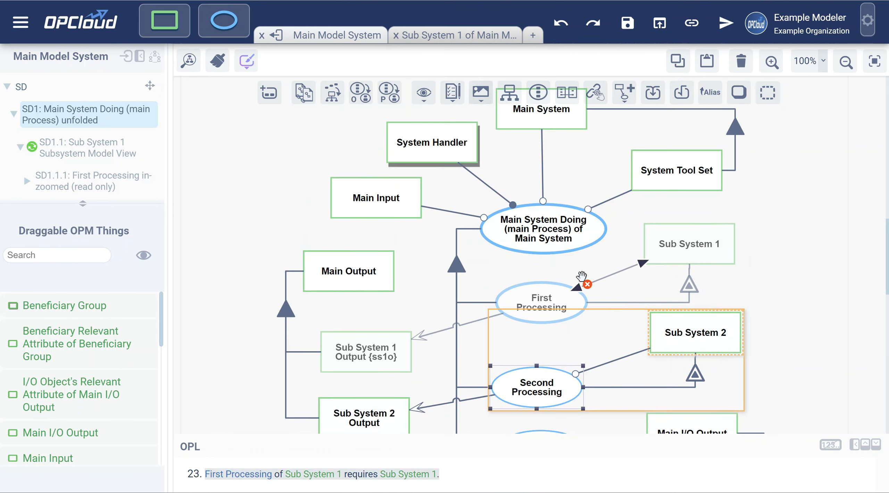
{"action": "scroll", "coordinate": [584, 311], "scroll_direction": "down", "scroll_amount": 2}
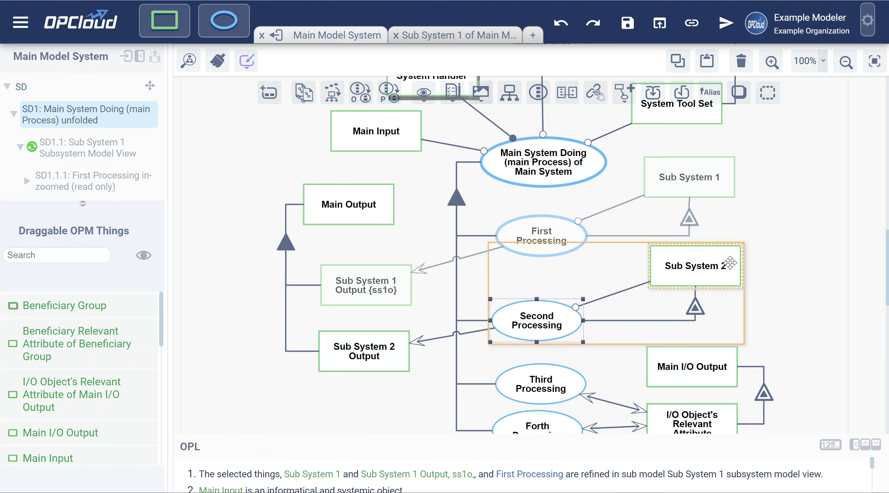
{"action": "left_click", "coordinate": [607, 294]}
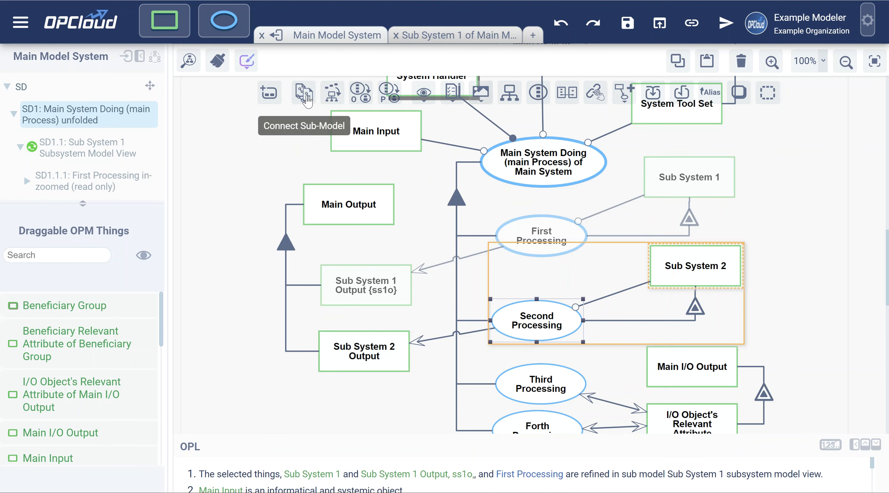
Create a sub-model named 'sub System 2' from the selected things
{"action": "left_click", "coordinate": [307, 101]}
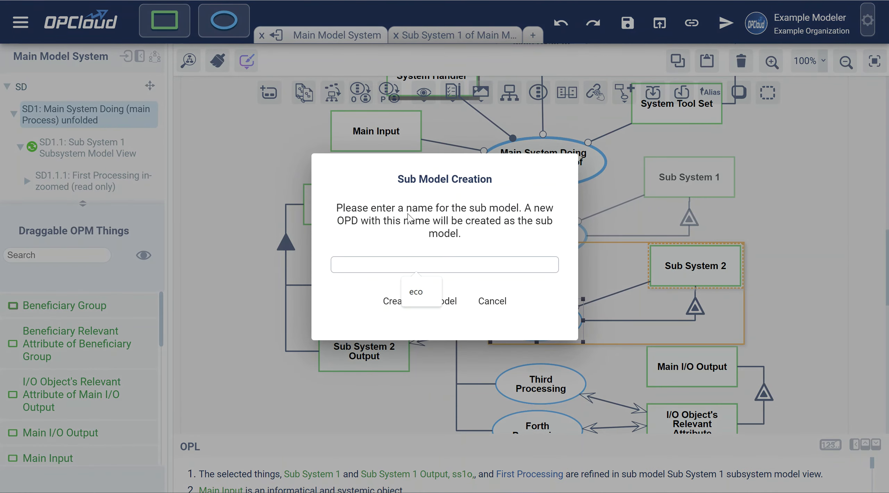
{"action": "type", "text": "su"}
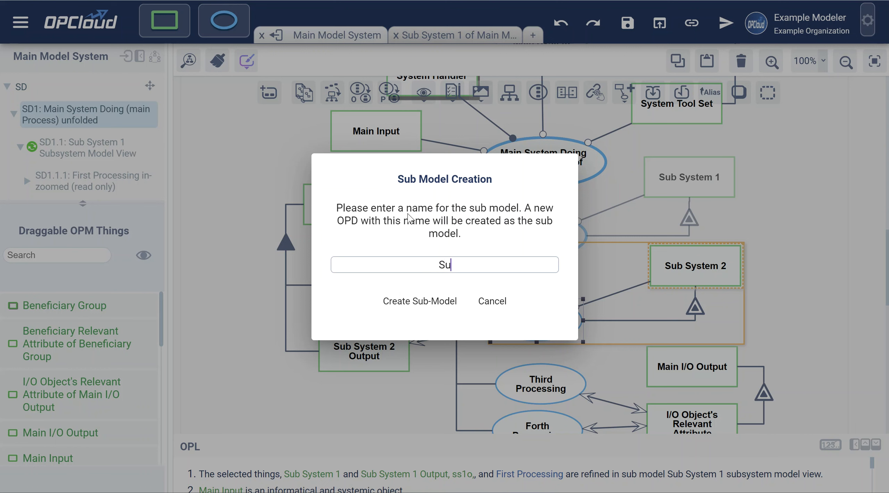
{"action": "type", "text": "b System 2"}
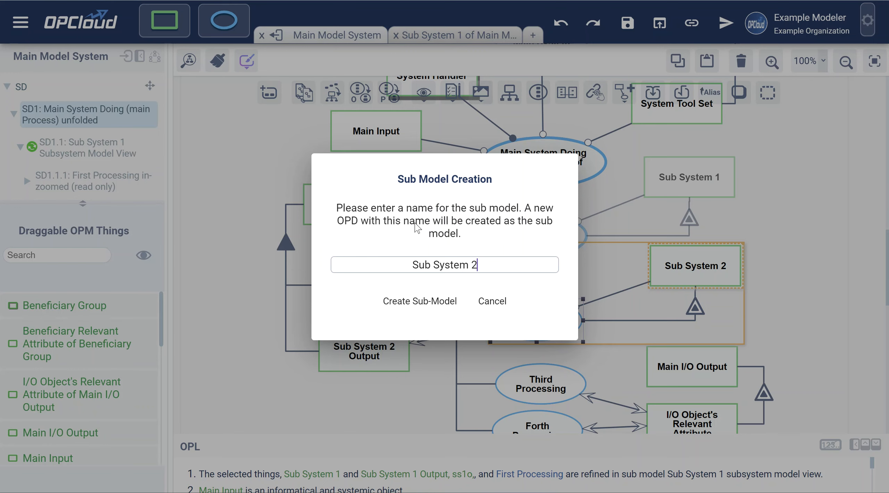
{"action": "left_click", "coordinate": [420, 301]}
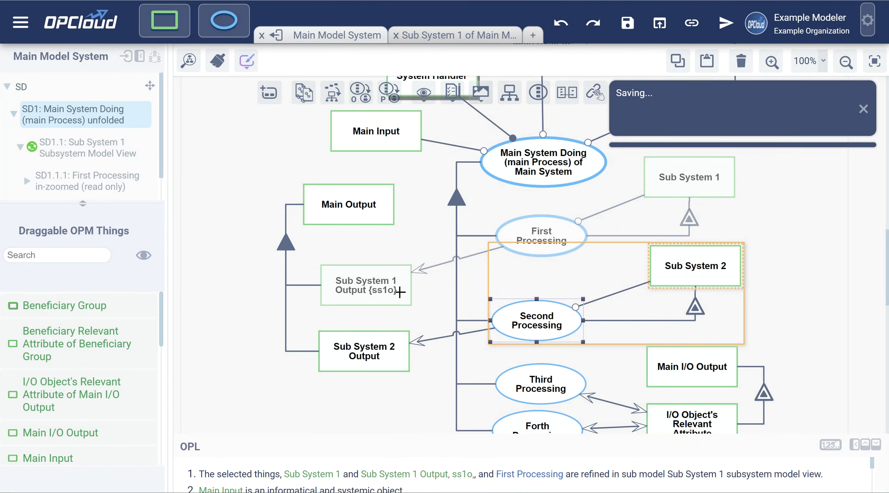
Open the SD1.2 Sub System 2 sub-model in a new tab, then return to Main Model System
{"action": "right_click", "coordinate": [71, 184]}
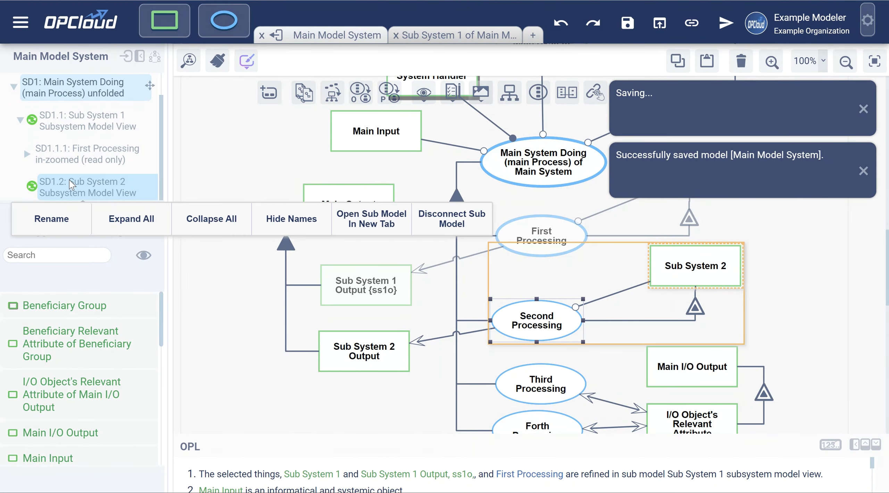
{"action": "left_click", "coordinate": [371, 220]}
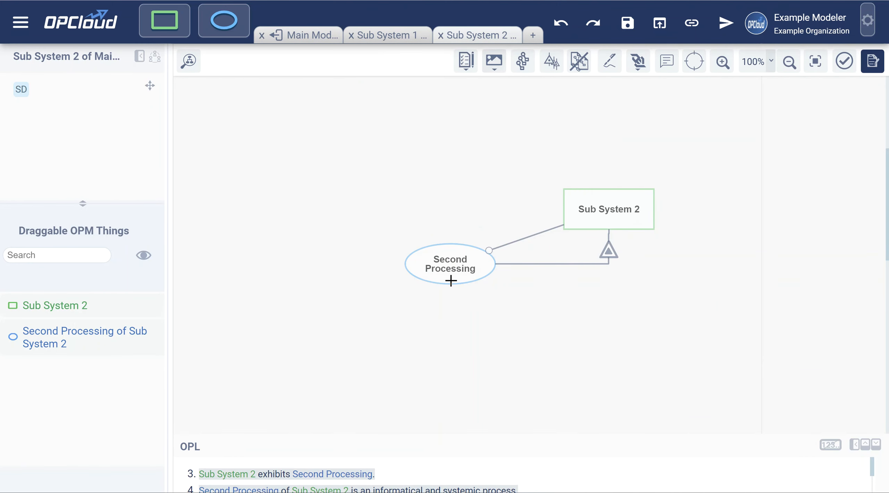
{"action": "left_click", "coordinate": [301, 35]}
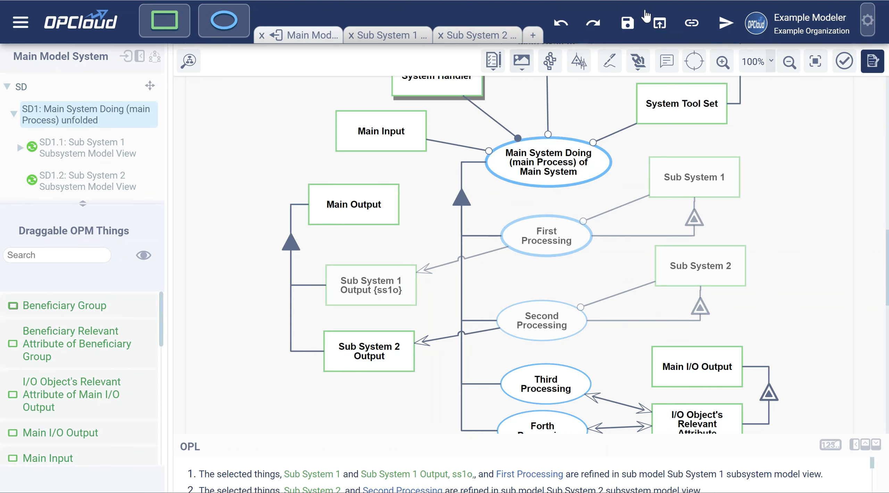
Check the saved models list, then disconnect and confirm removing the SD1.2 Sub System 2 sub-model
{"action": "left_click", "coordinate": [660, 23]}
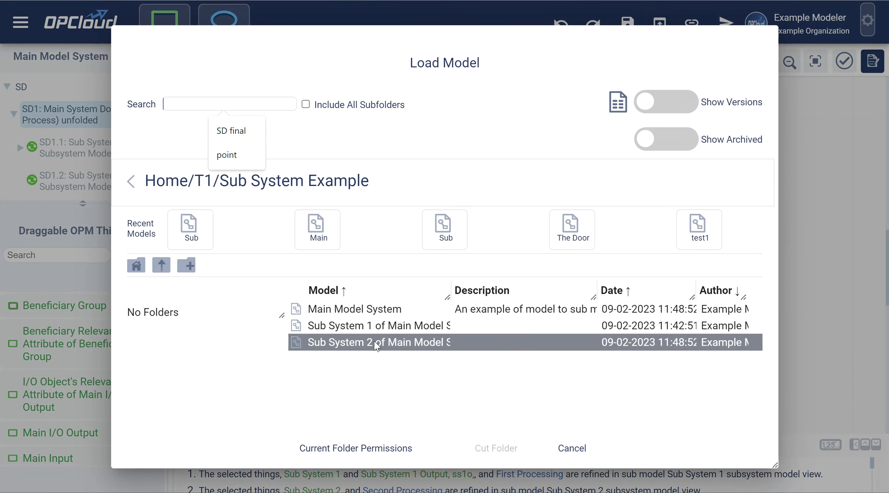
{"action": "left_click", "coordinate": [376, 346]}
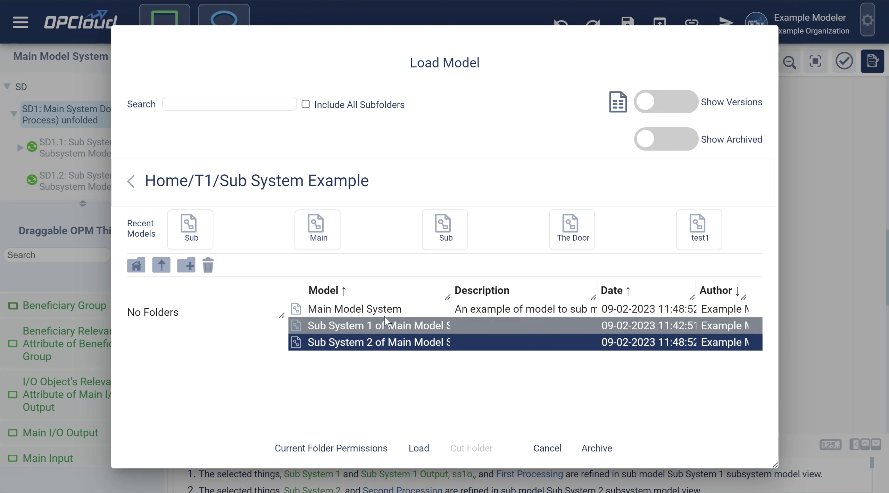
{"action": "left_click", "coordinate": [547, 448]}
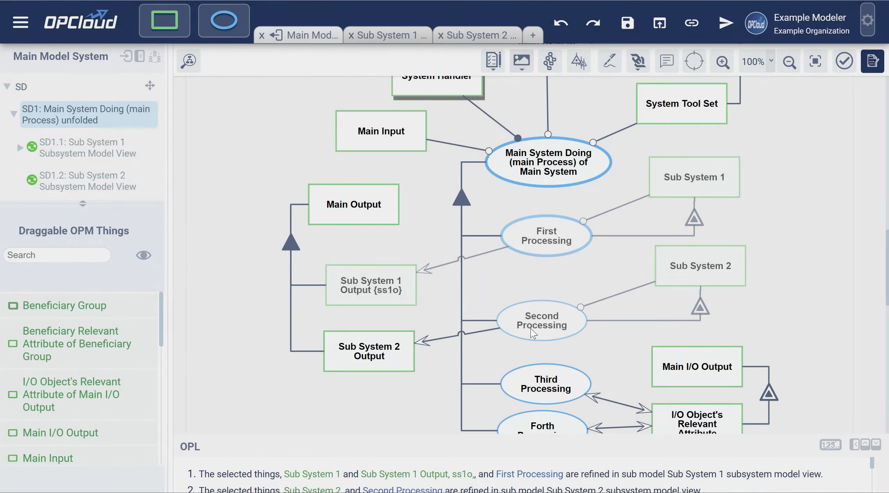
{"action": "right_click", "coordinate": [102, 176]}
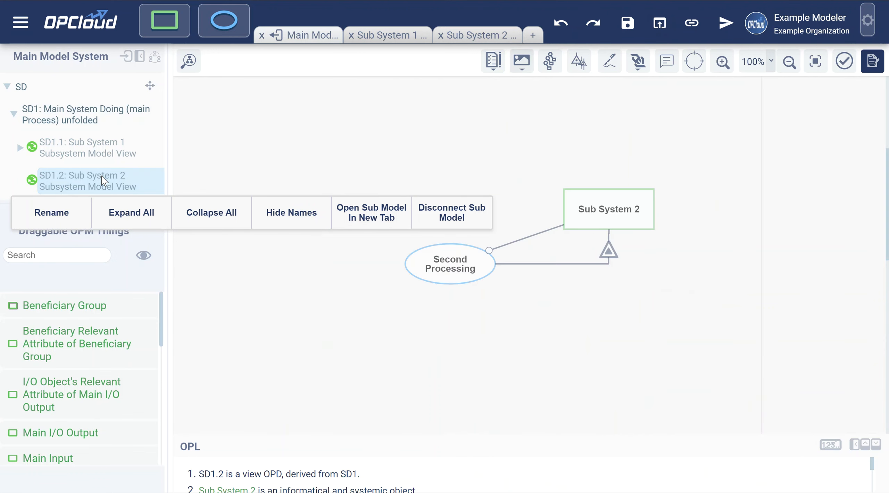
{"action": "left_click", "coordinate": [463, 219]}
{"action": "left_click", "coordinate": [423, 281]}
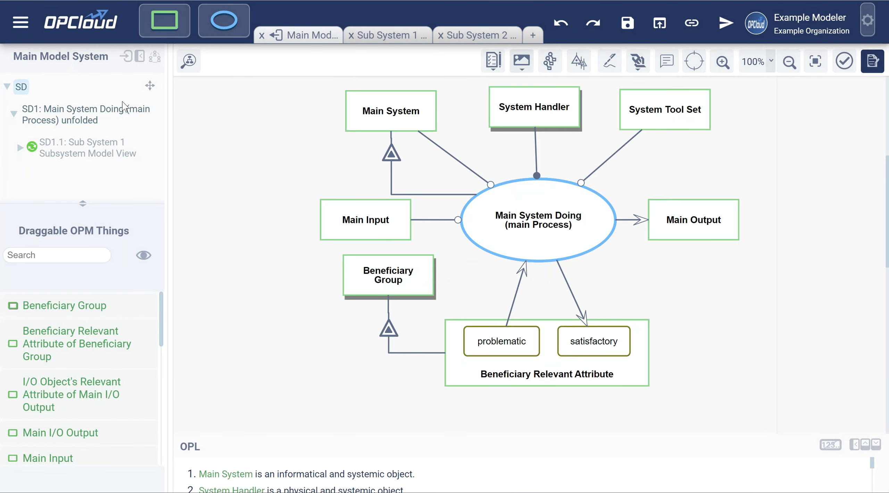
Go back to SD1, save the Main Model System, and switch to the Sub System 2 model
{"action": "left_click", "coordinate": [57, 115]}
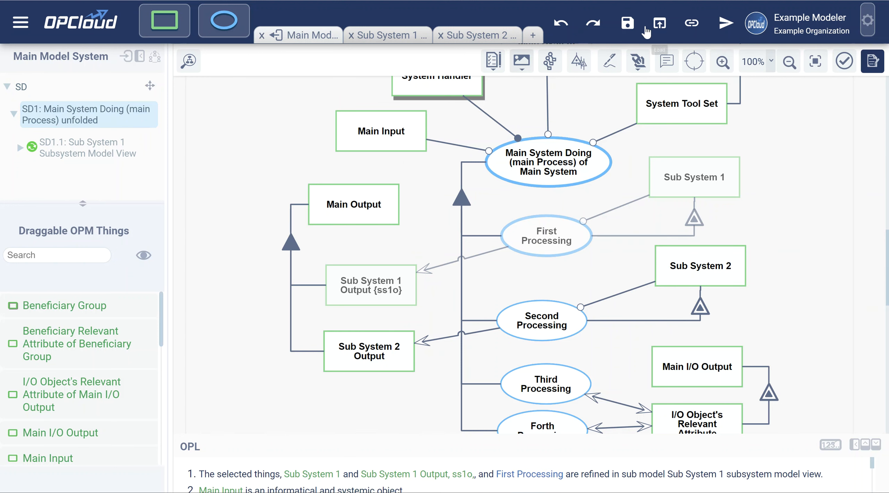
{"action": "left_click", "coordinate": [630, 30]}
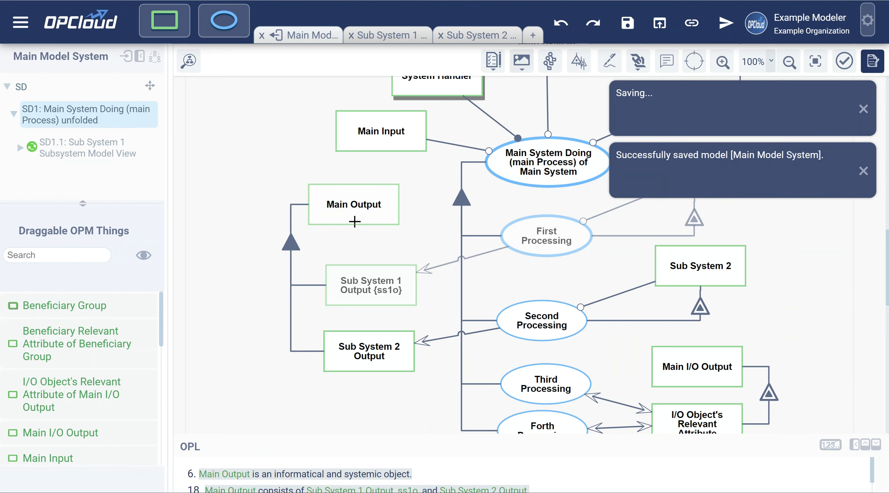
{"action": "left_click", "coordinate": [473, 33]}
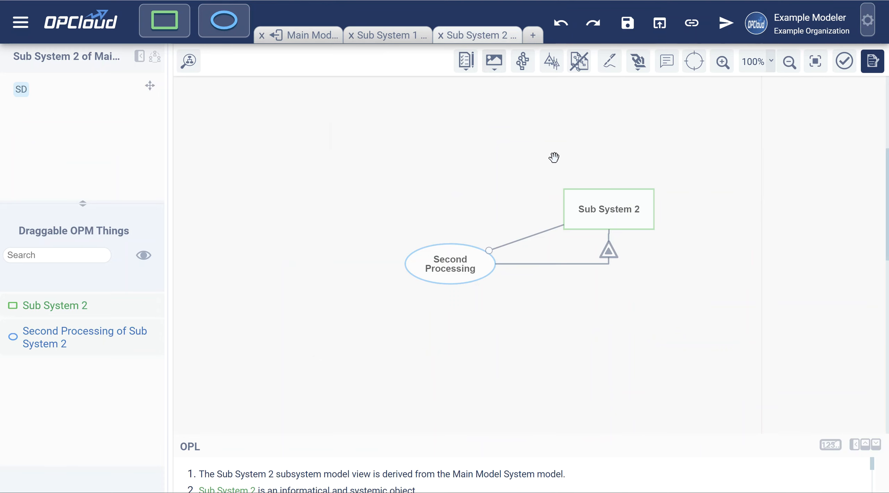
Disconnect Sub System 2 from its father model, confirming the warning, and save it
{"action": "left_click", "coordinate": [582, 65]}
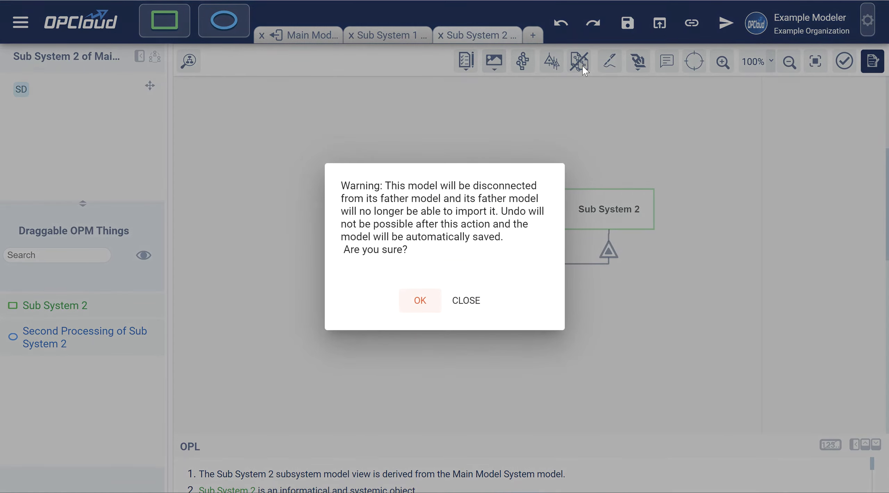
{"action": "left_click", "coordinate": [423, 301]}
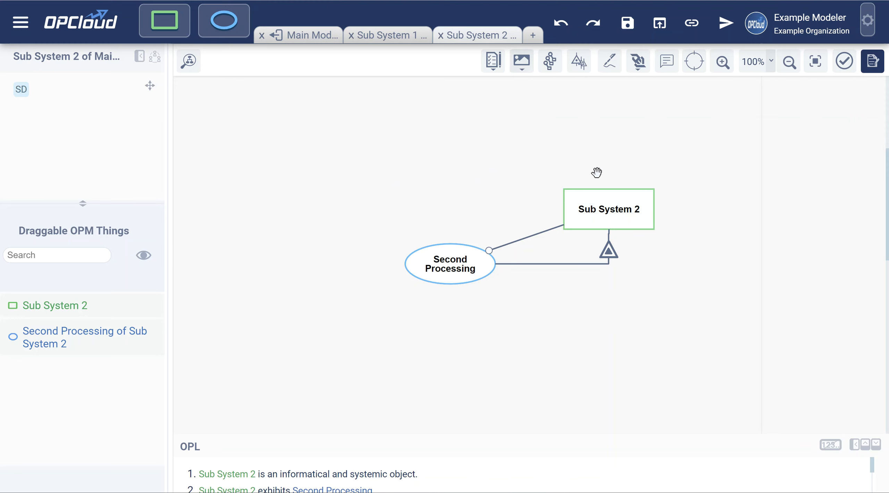
{"action": "left_click", "coordinate": [628, 23]}
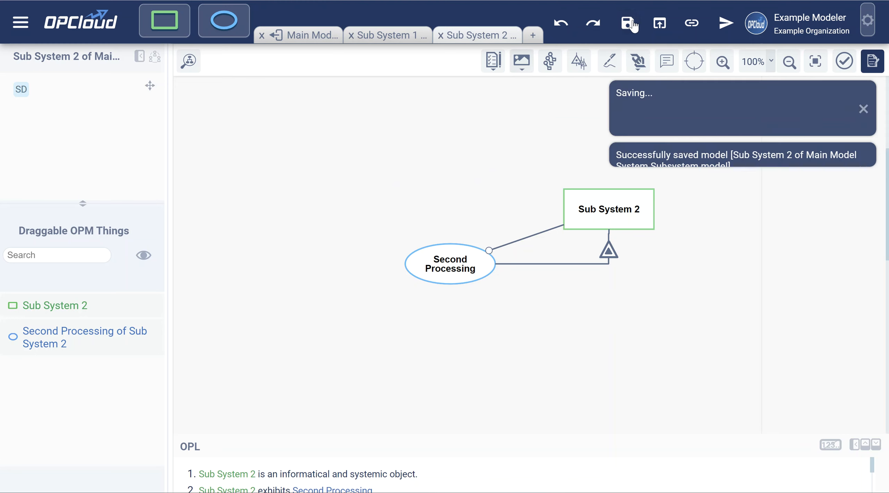
{"action": "left_click", "coordinate": [661, 27]}
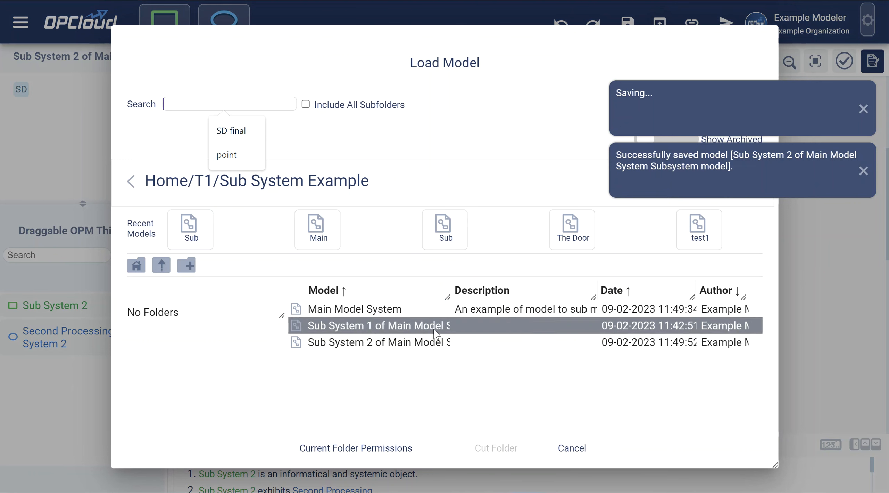
Try deleting Sub System 2 from the model list, then close its open tab
{"action": "left_click", "coordinate": [411, 346]}
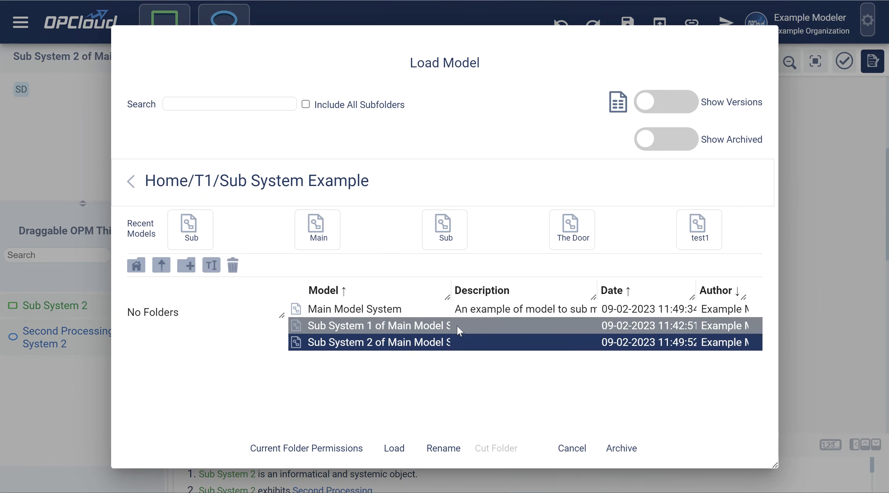
{"action": "left_click", "coordinate": [233, 268]}
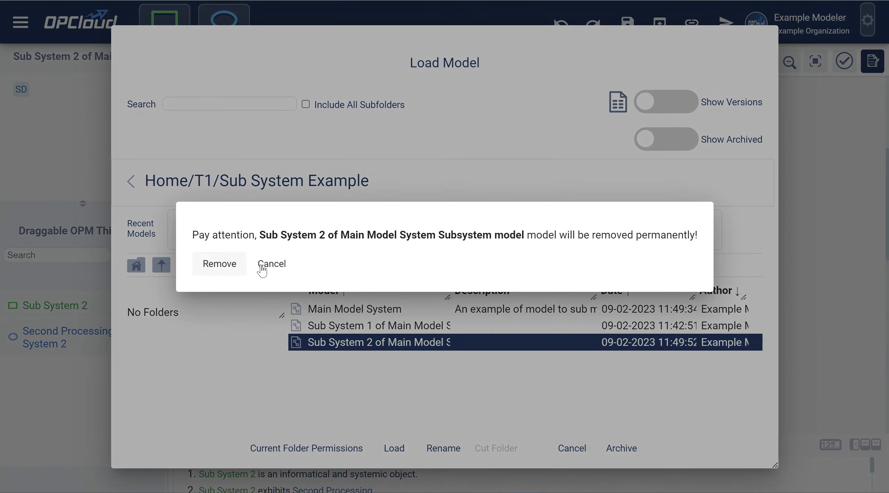
{"action": "left_click", "coordinate": [226, 264]}
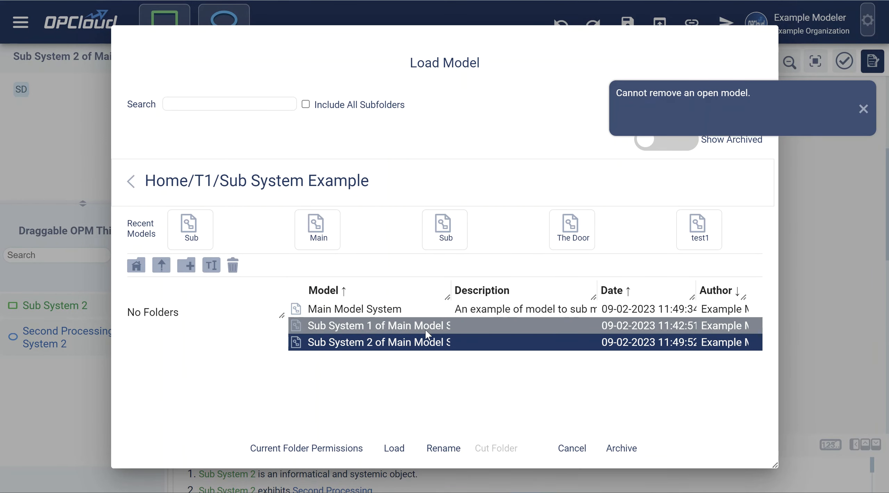
{"action": "left_click", "coordinate": [573, 449]}
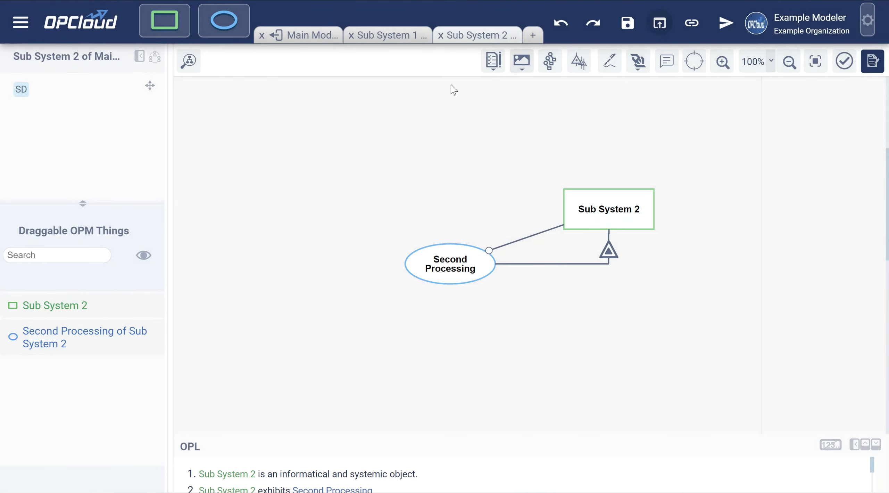
{"action": "left_click", "coordinate": [440, 36]}
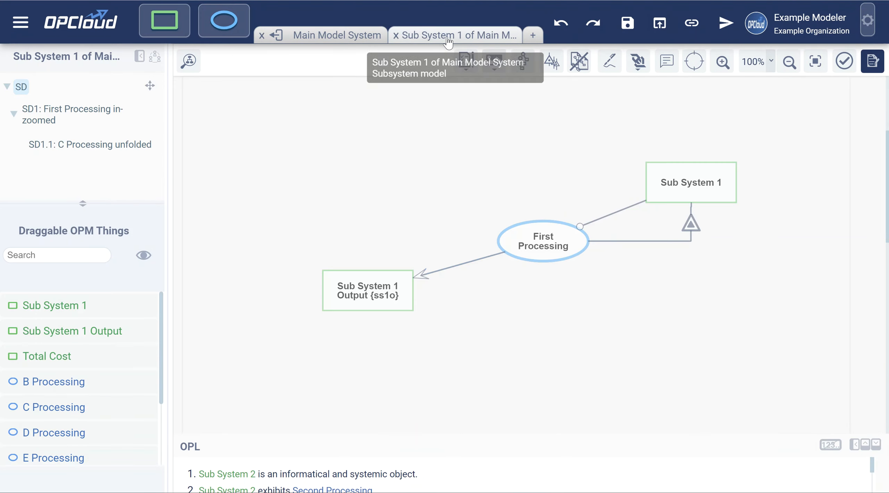
Permanently delete the Sub System 2 model from the Sub System Example folder
{"action": "left_click", "coordinate": [659, 32]}
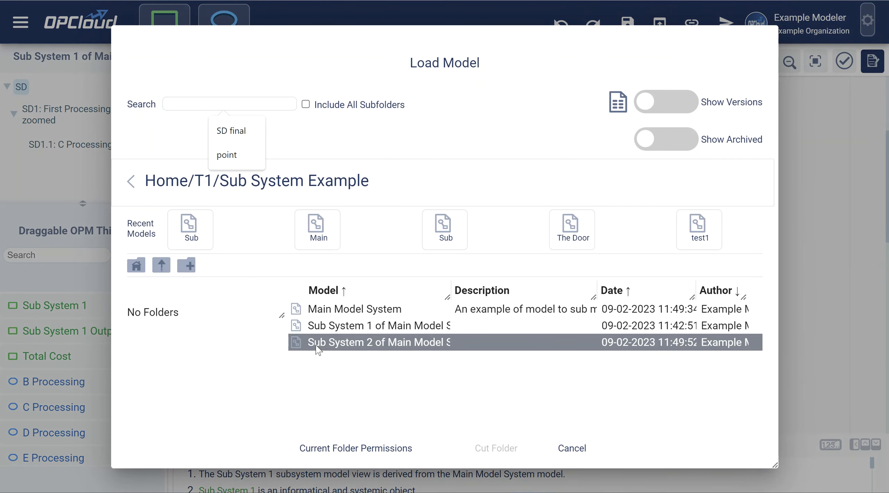
{"action": "left_click", "coordinate": [317, 344]}
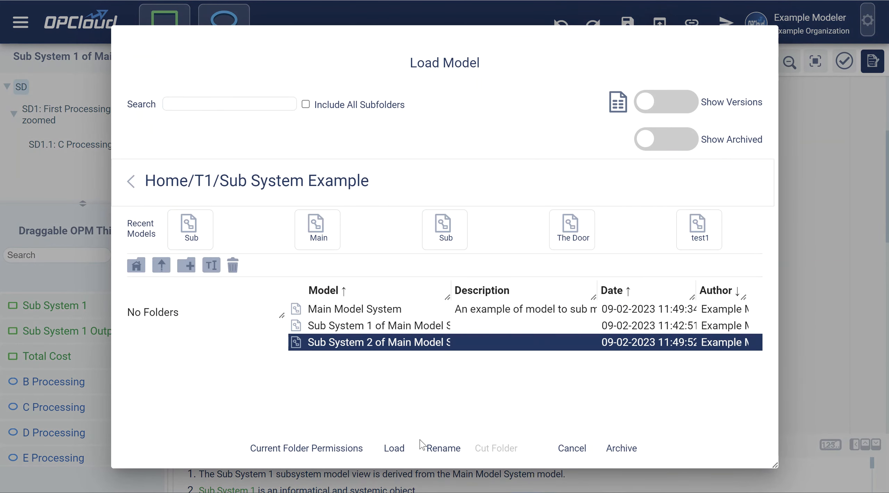
{"action": "left_click", "coordinate": [237, 264]}
{"action": "left_click", "coordinate": [226, 264]}
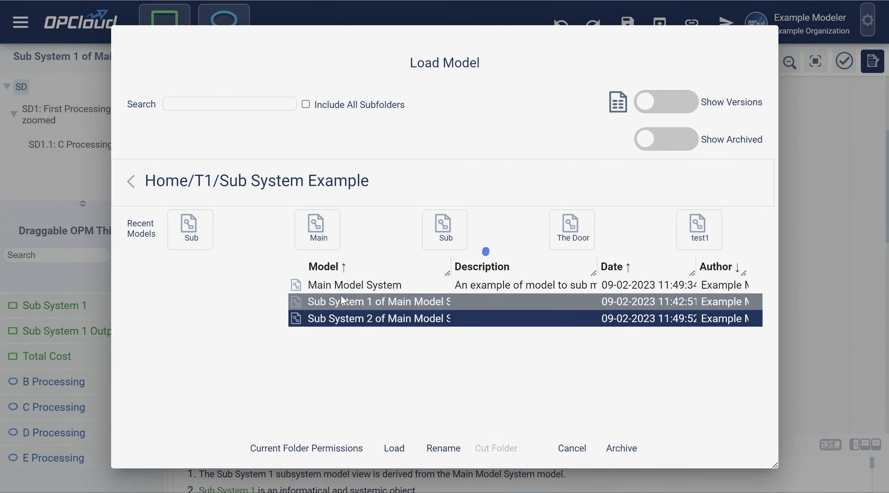
{"action": "left_click", "coordinate": [791, 202]}
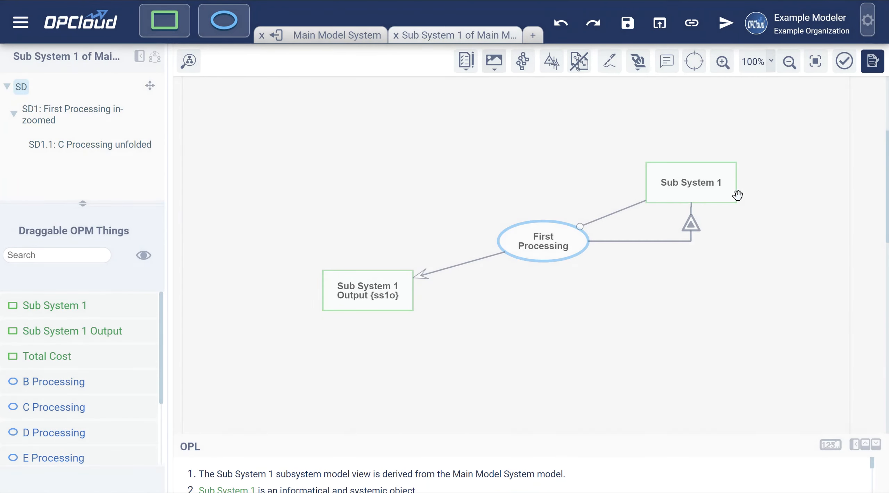